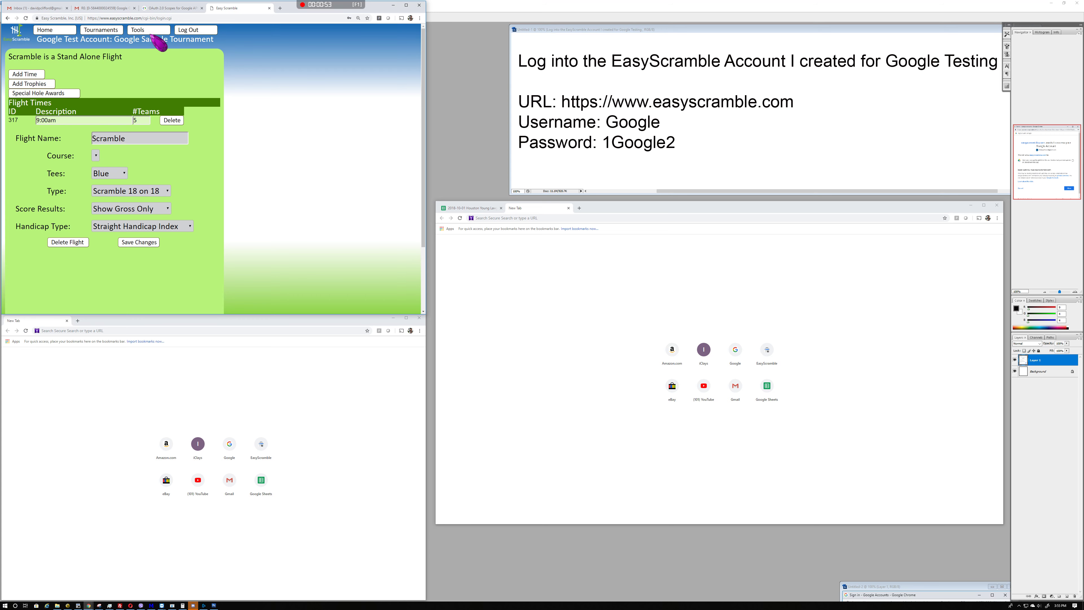
# Open the Tools page listing Create SpreadSheet, GHIN Push and other tournament tools
pyautogui.click(149, 31)
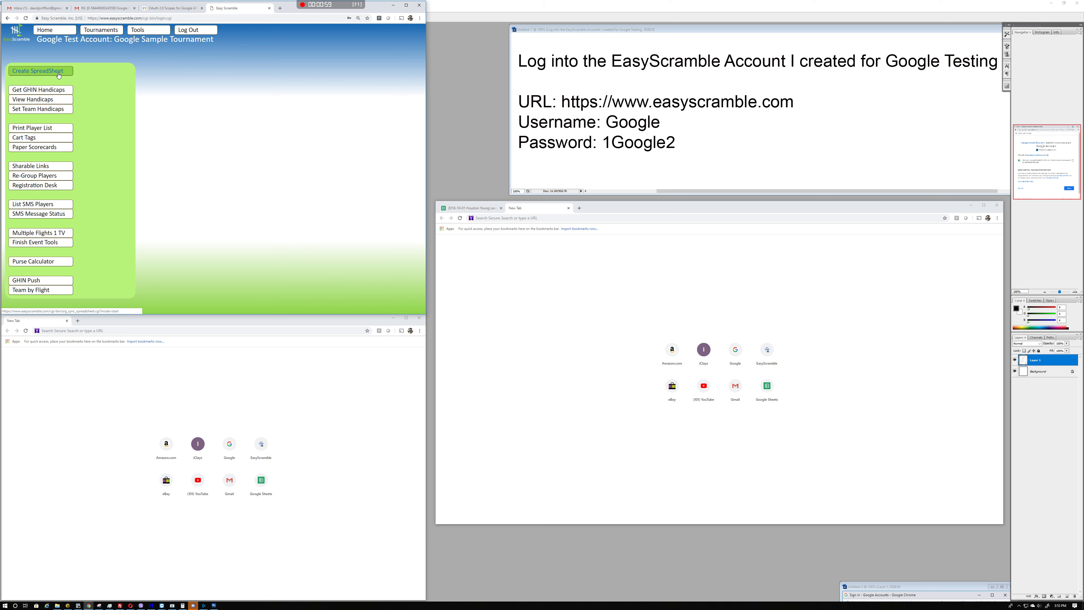
# Create the player import spreadsheet, authorizing Google access with the first listed Google account
pyautogui.click(59, 74)
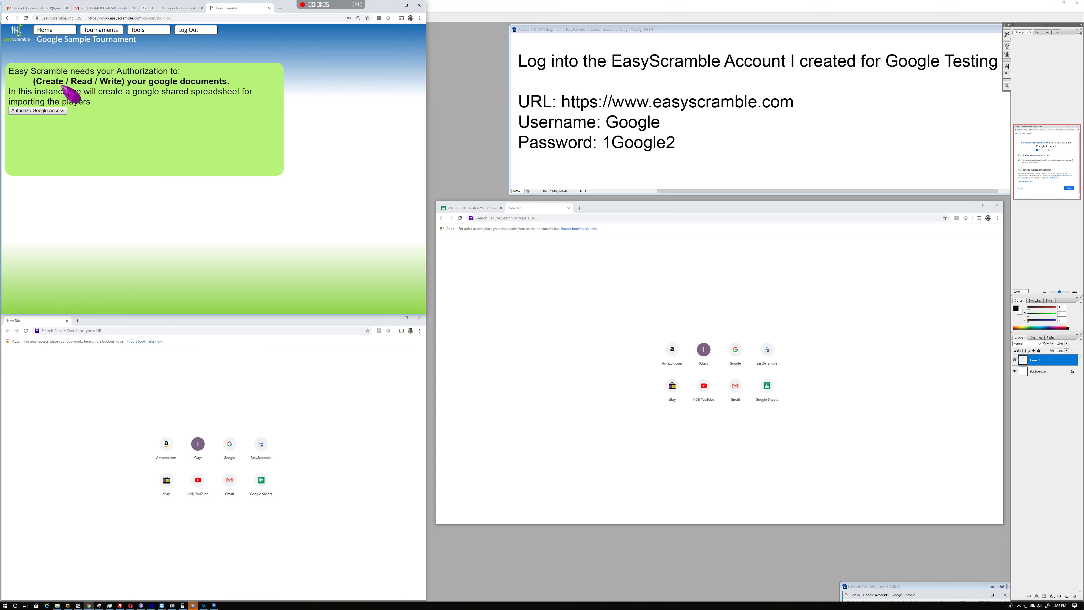
pyautogui.click(38, 110)
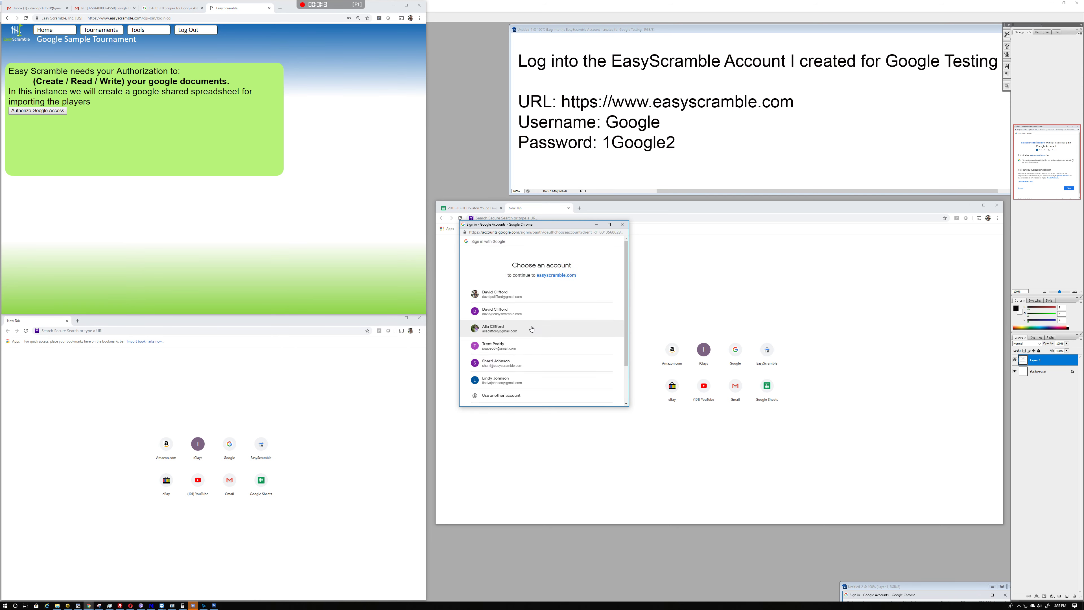
pyautogui.click(507, 382)
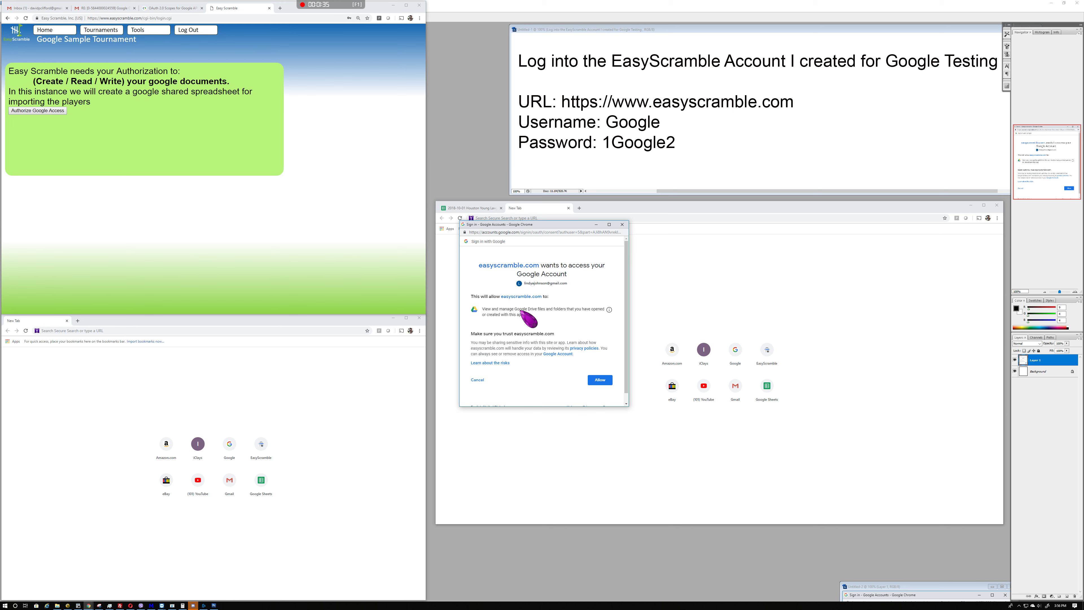
pyautogui.click(623, 224)
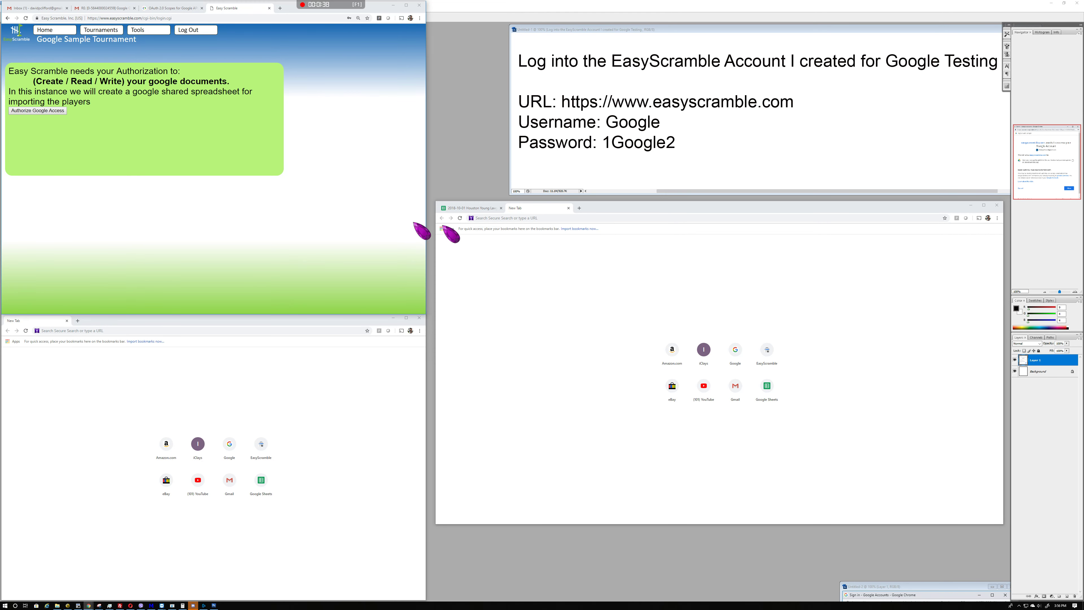
pyautogui.click(51, 111)
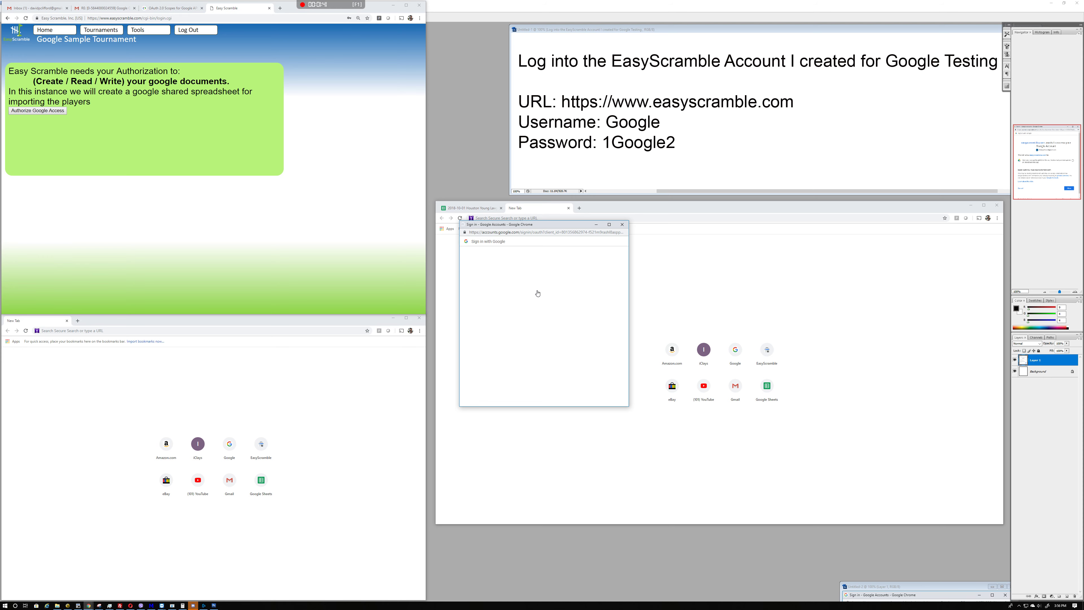
pyautogui.click(510, 298)
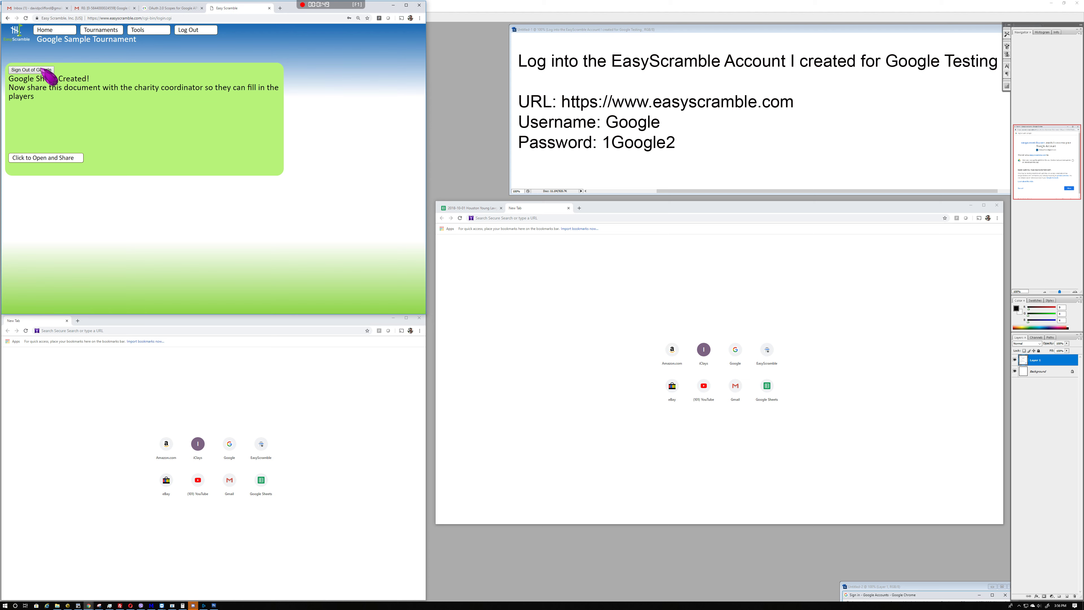
# Move the 2019-01-30 Google Sample Tournament sheet into the other Chrome window and widen column A
pyautogui.click(53, 158)
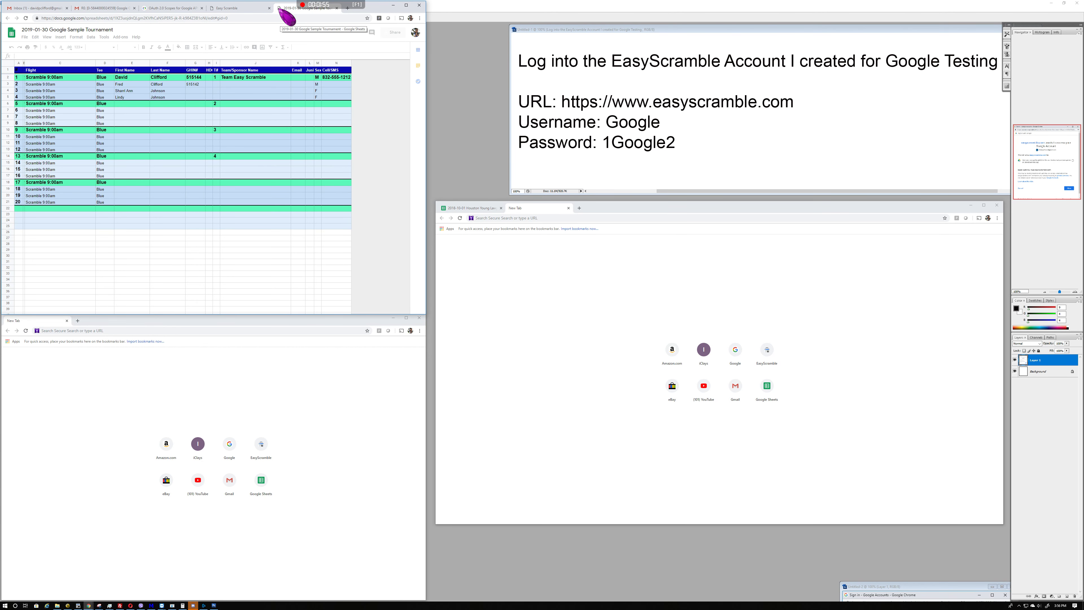
pyautogui.hotkey('ctrl', 'w')
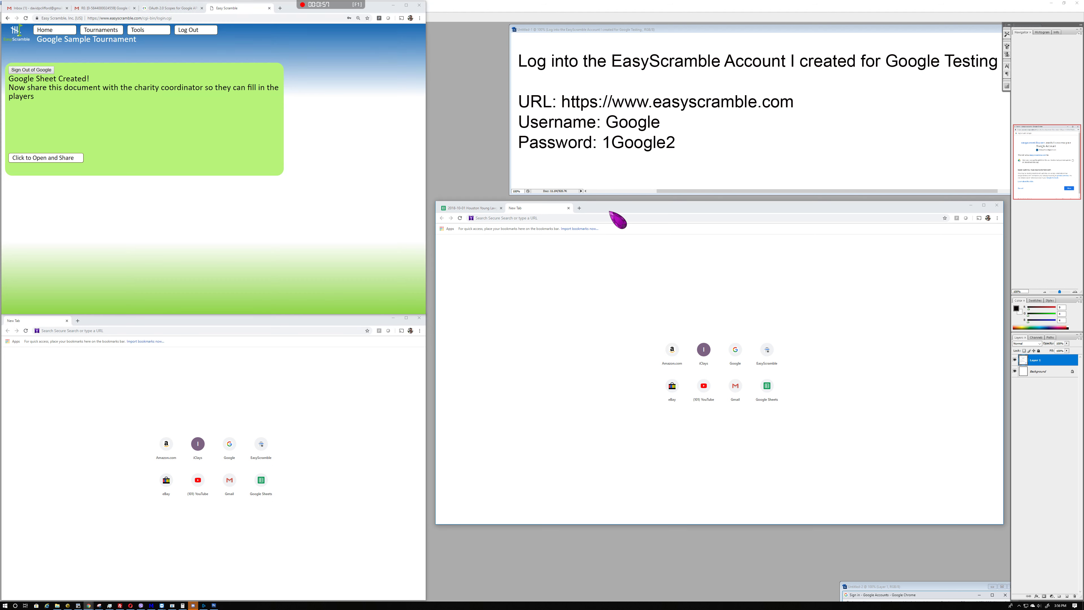
pyautogui.moveTo(609, 212)
pyautogui.mouseDown()
pyautogui.moveTo(618, 252)
pyautogui.moveTo(618, 211)
pyautogui.moveTo(600, 207)
pyautogui.mouseUp()
pyautogui.moveTo(595, 206); pyautogui.dragTo(596, 205)
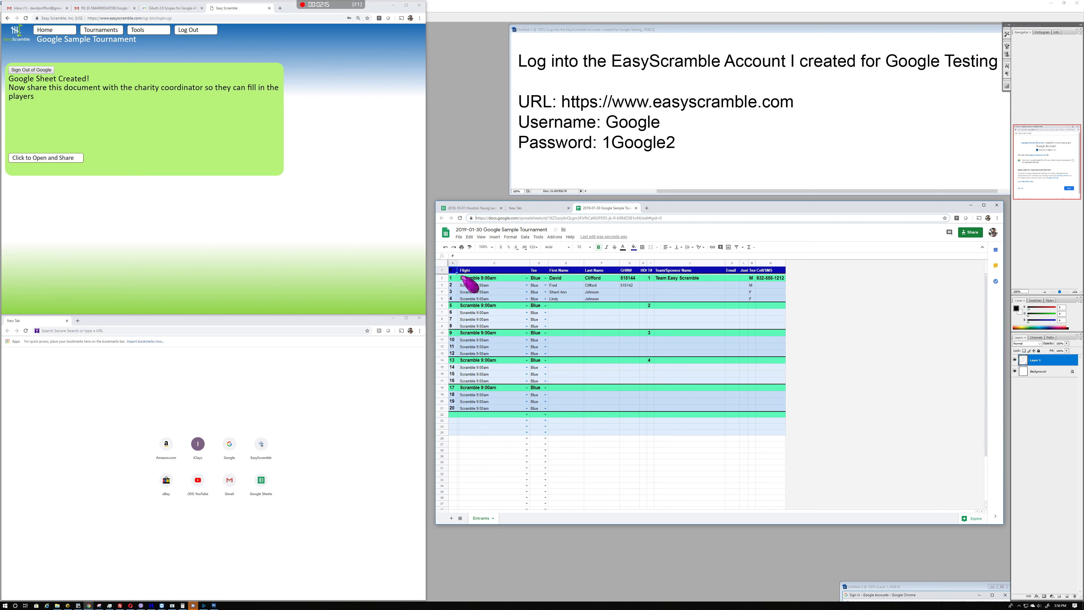
pyautogui.moveTo(459, 264); pyautogui.dragTo(474, 265)
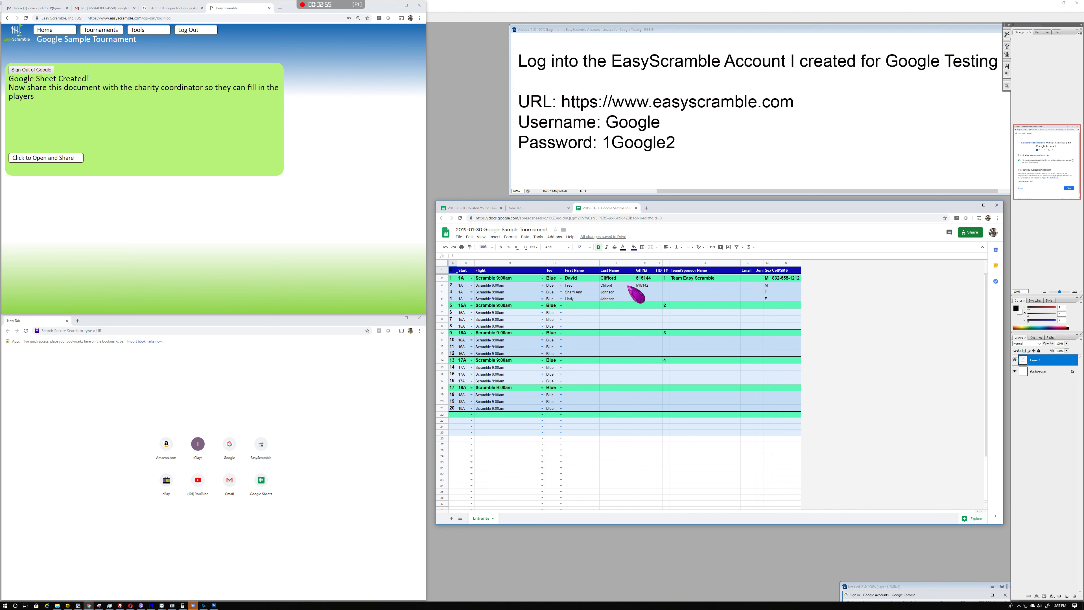
# Copy E2:J21 names, handicaps and teams from the Houston sheet into E2 of the sample sheet
pyautogui.click(476, 208)
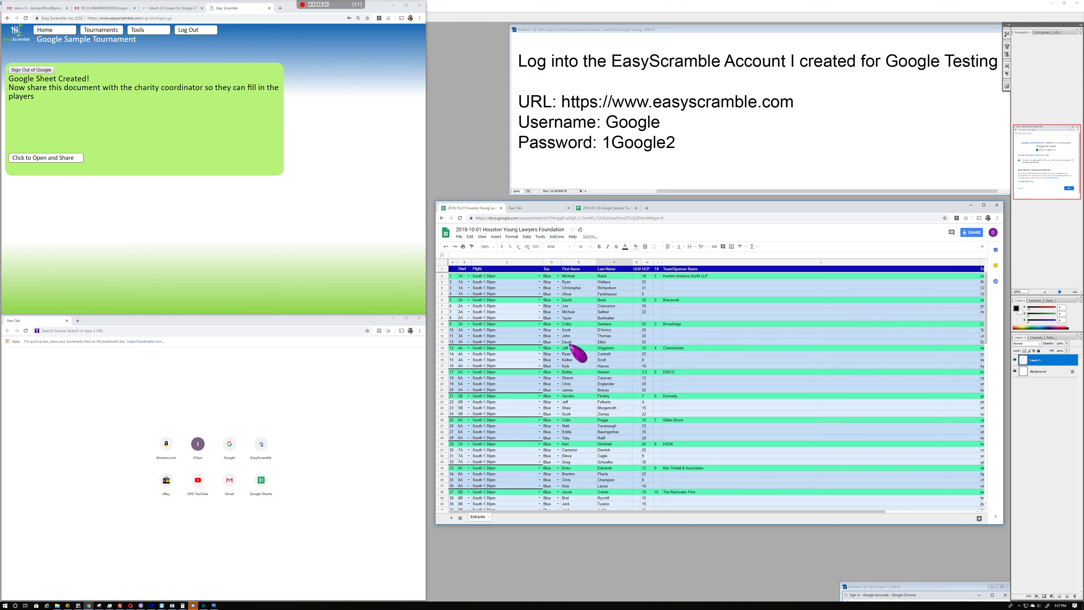
pyautogui.keyDown('shift'); pyautogui.click(672, 389); pyautogui.keyUp('shift')
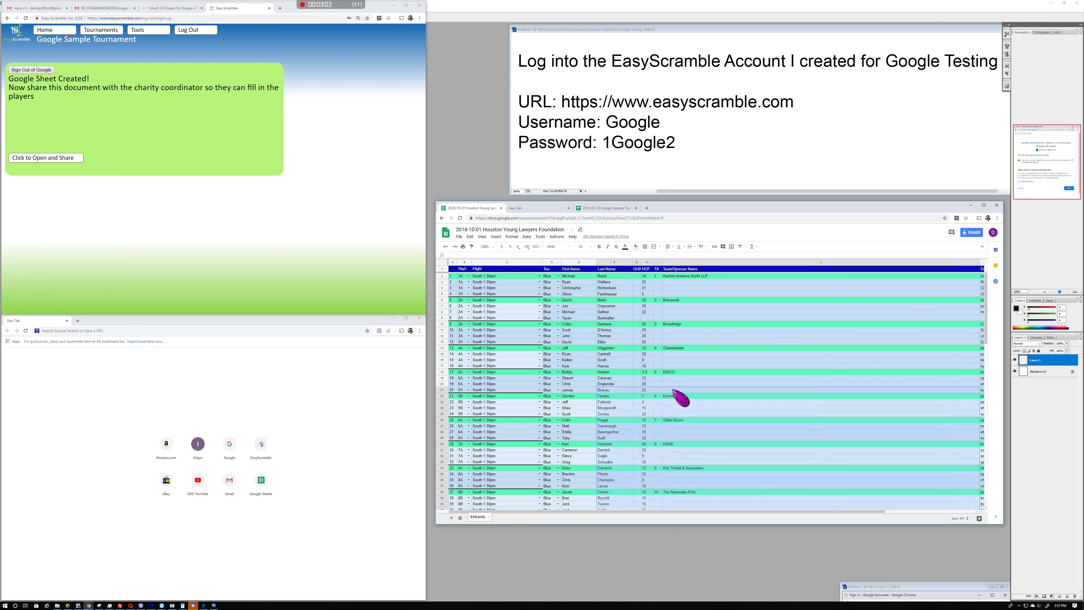
pyautogui.click(576, 276)
pyautogui.keyDown('shift'); pyautogui.click(685, 390); pyautogui.keyUp('shift')
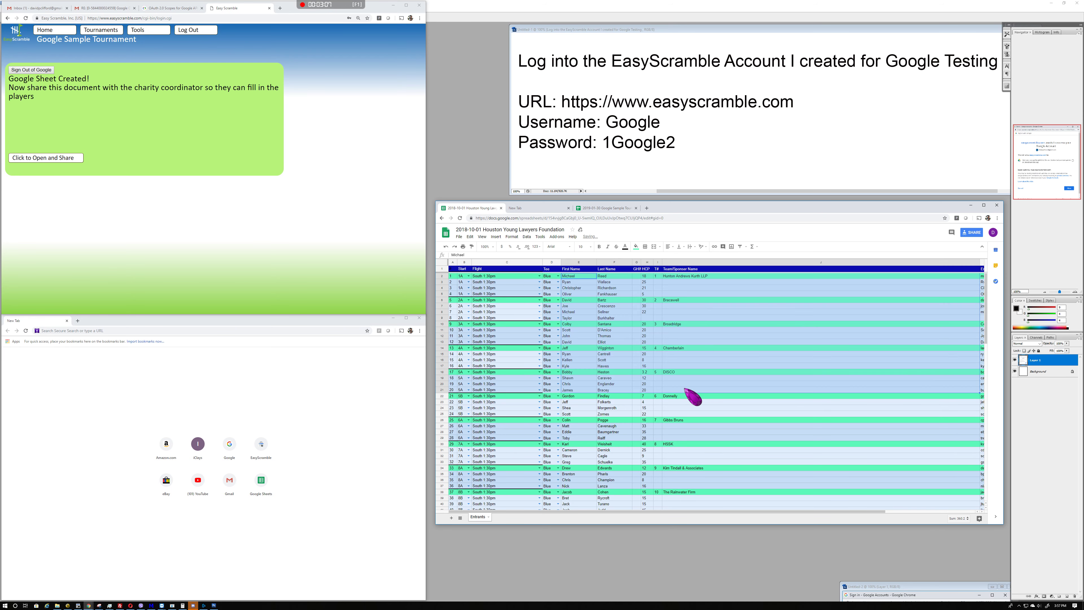
pyautogui.click(605, 208)
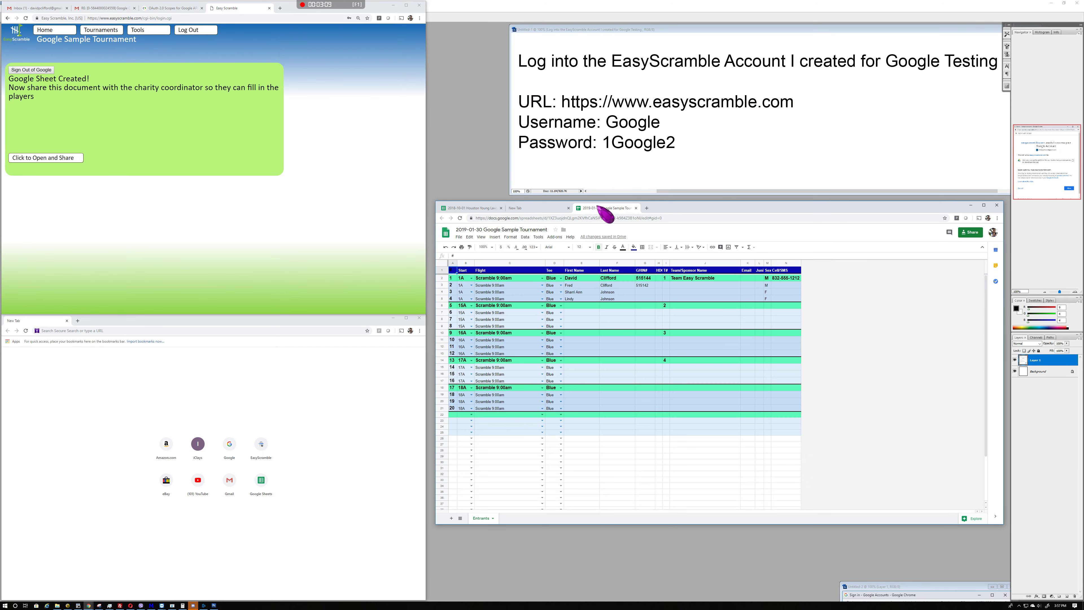
pyautogui.click(570, 278)
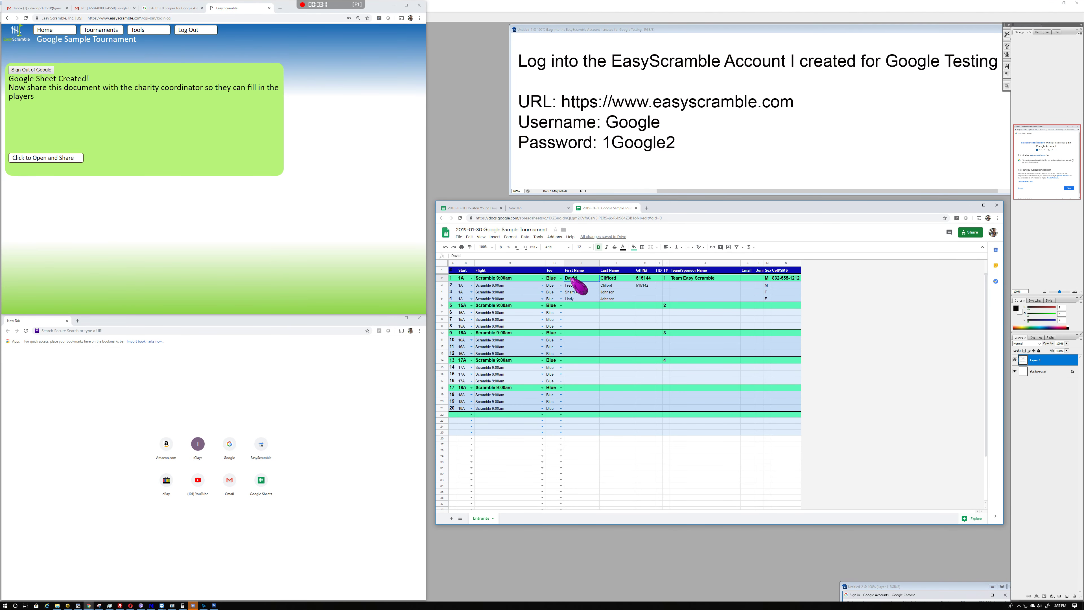
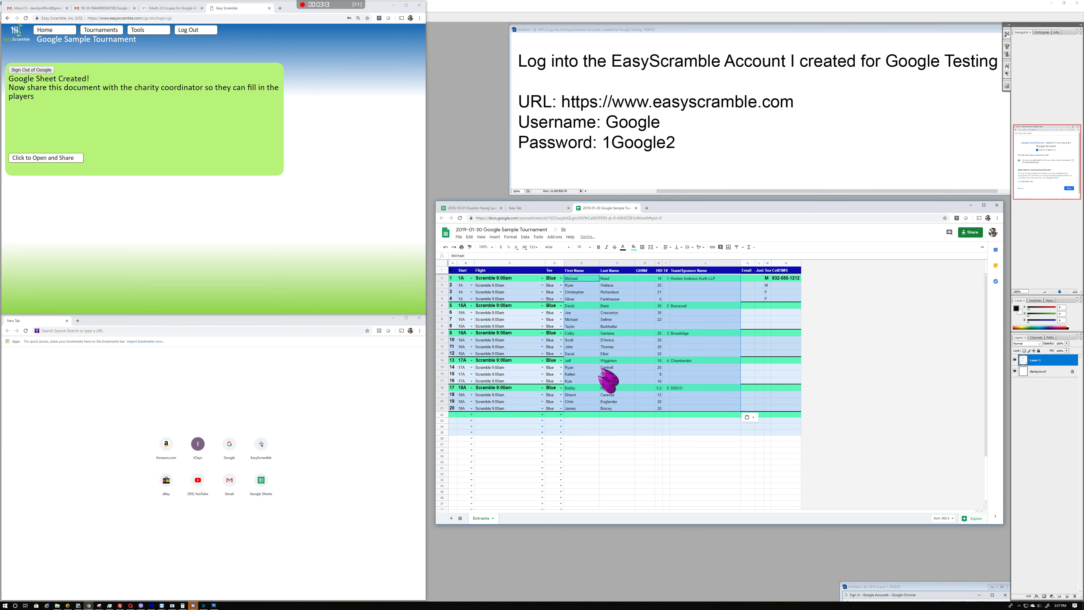
pyautogui.click(586, 438)
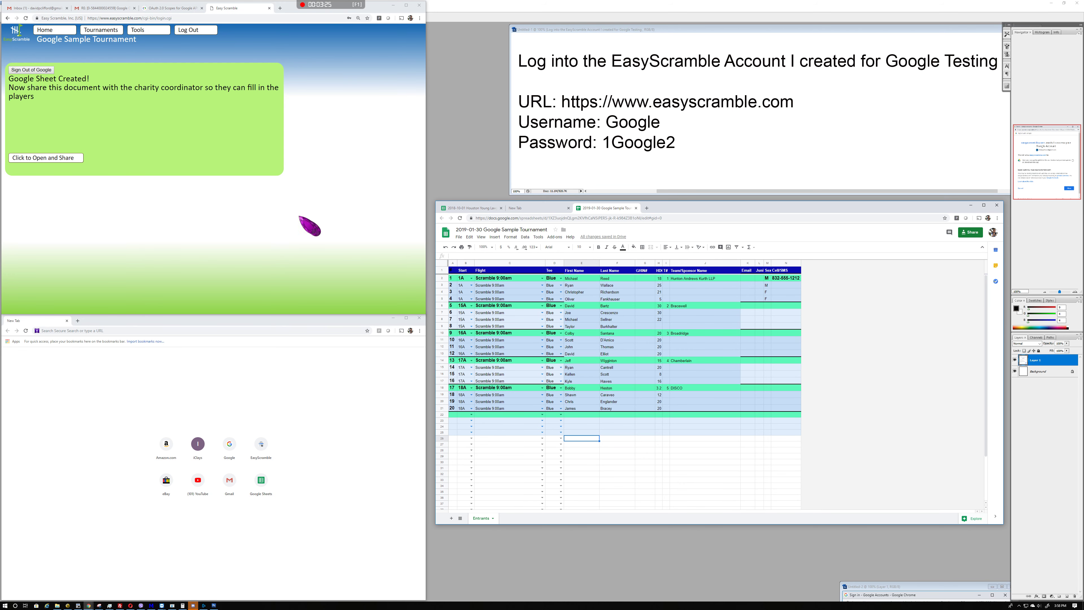
# Import the 20 players on 5 teams via Import Players, then show the Tournaments flight list
pyautogui.click(141, 34)
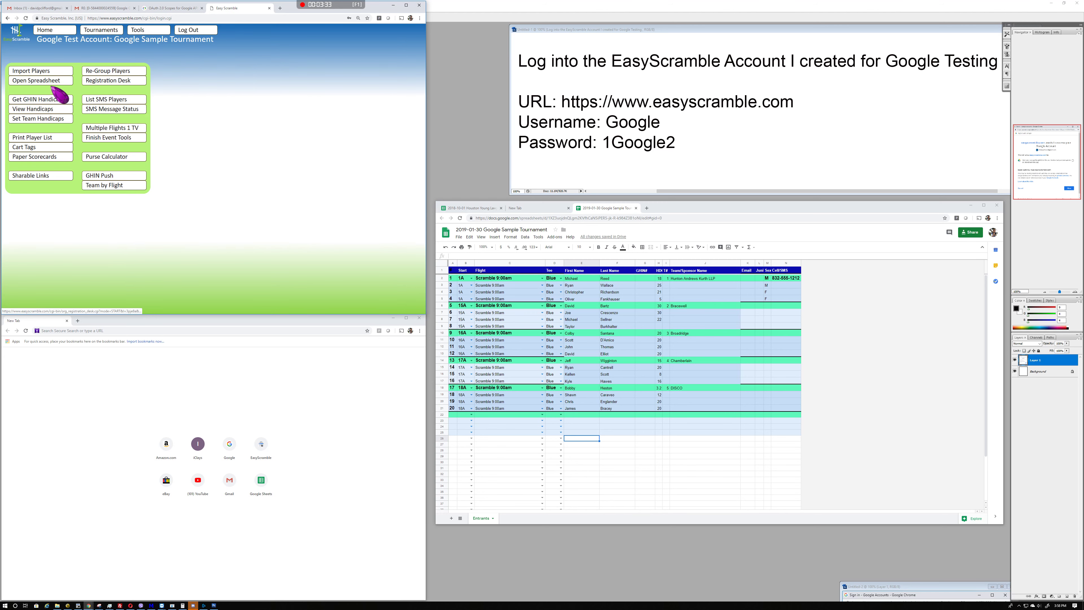
pyautogui.click(36, 74)
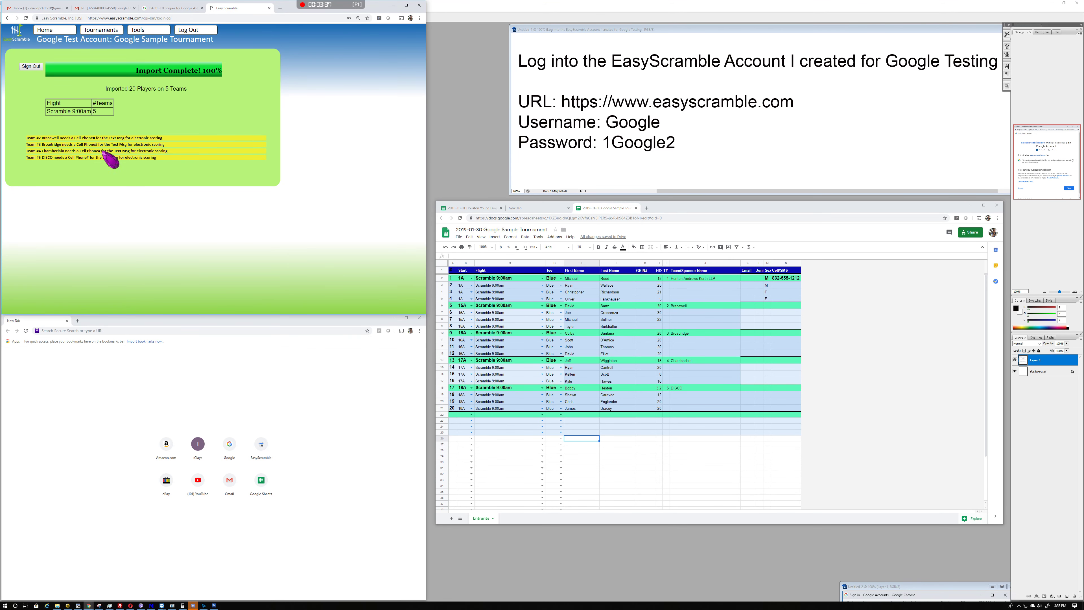
pyautogui.click(145, 30)
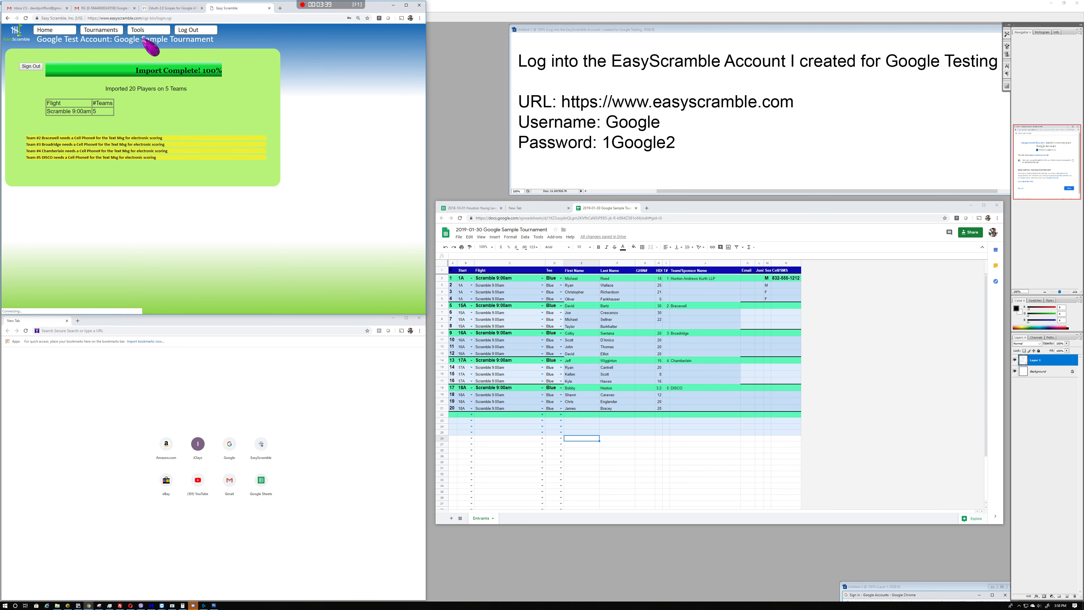
pyautogui.click(49, 32)
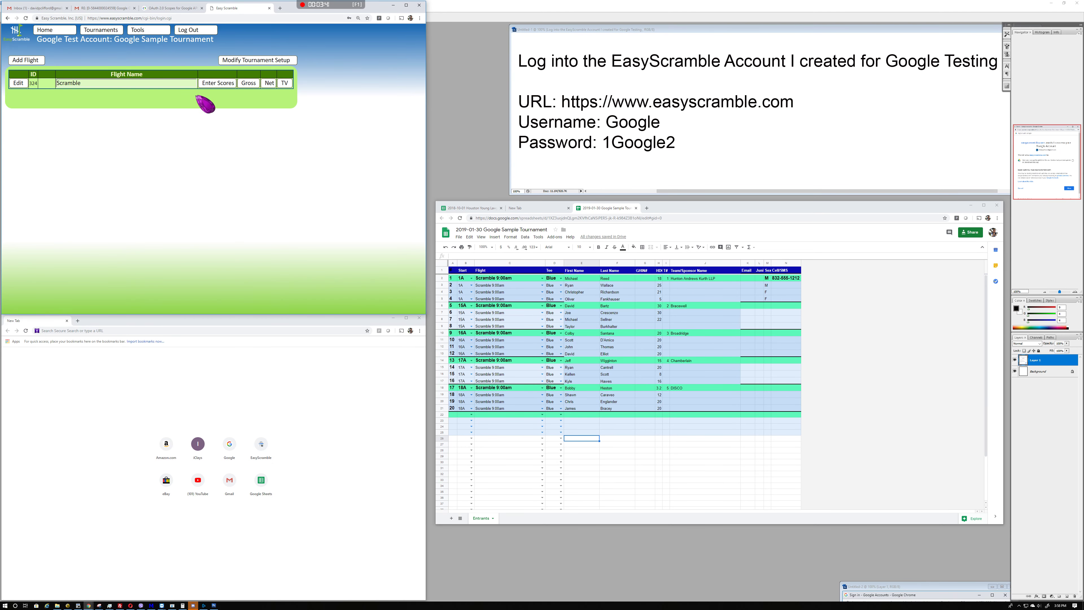
# Open the flight's TV leaderboard for Windows PC and detach it into a separate window
pyautogui.click(285, 84)
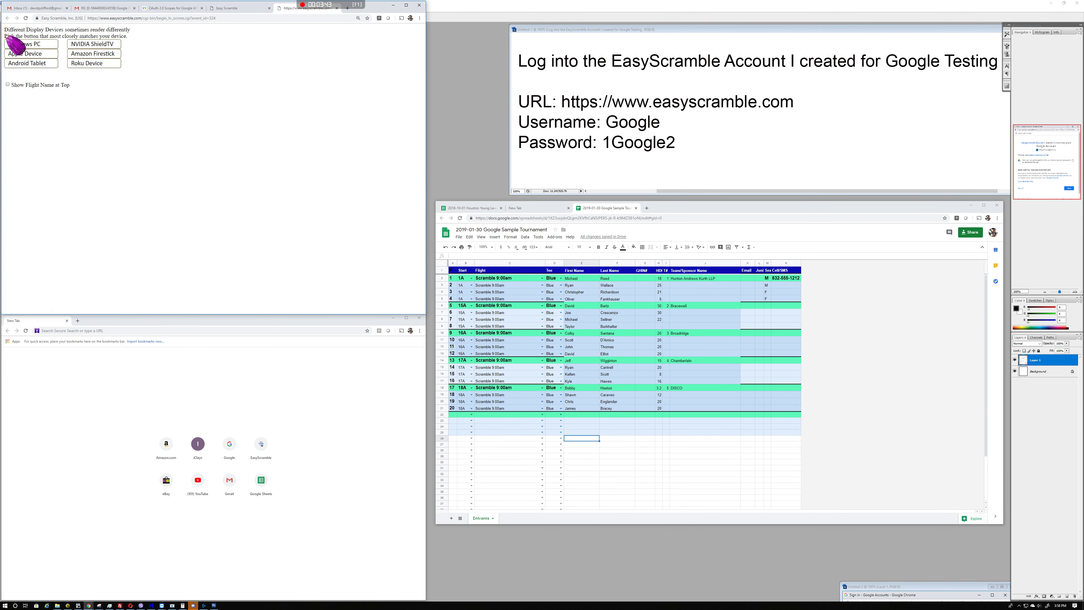
pyautogui.click(38, 46)
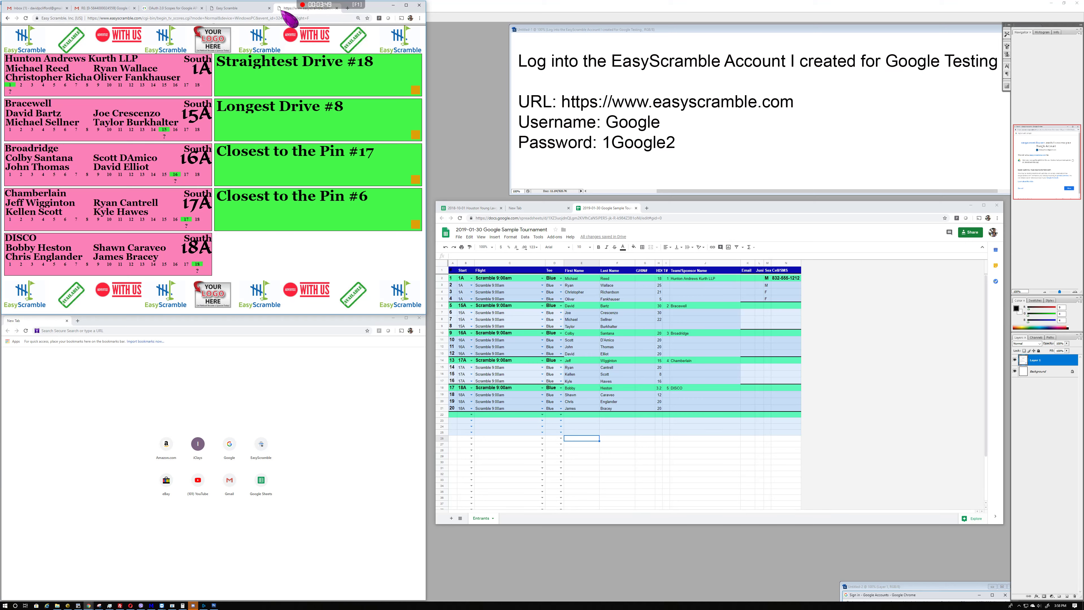
pyautogui.moveTo(283, 11); pyautogui.dragTo(871, 279)
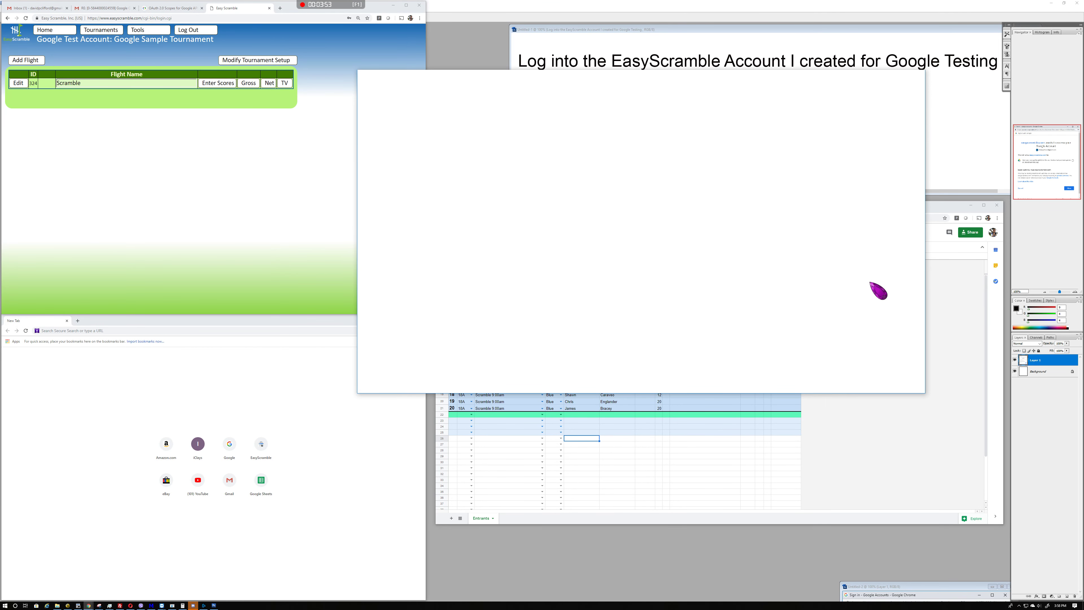
pyautogui.moveTo(747, 208); pyautogui.dragTo(686, 243)
pyautogui.press('Escape')
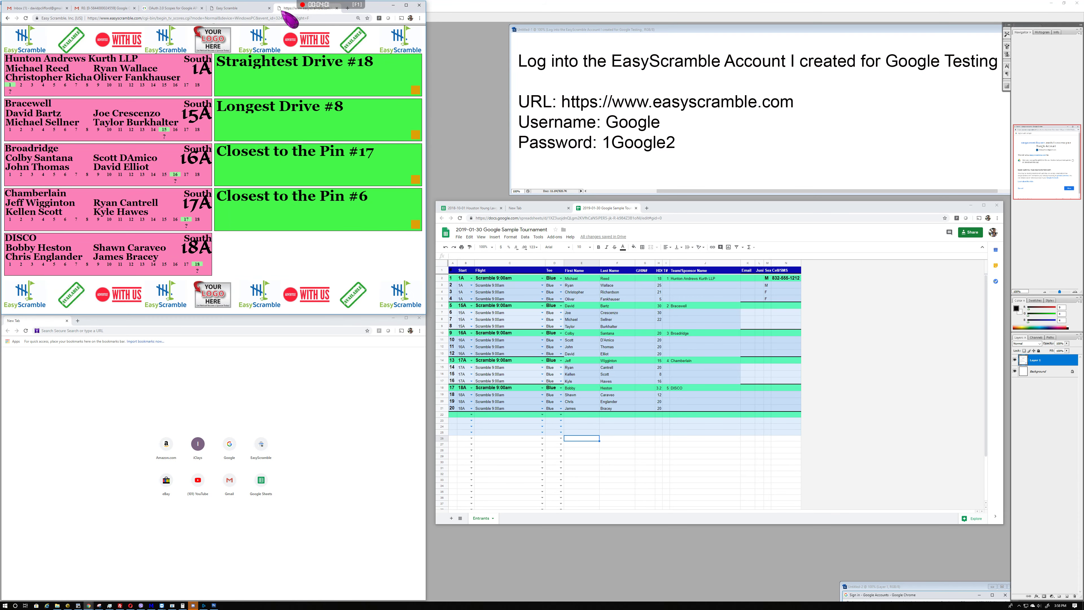
pyautogui.moveTo(281, 7); pyautogui.dragTo(654, 210)
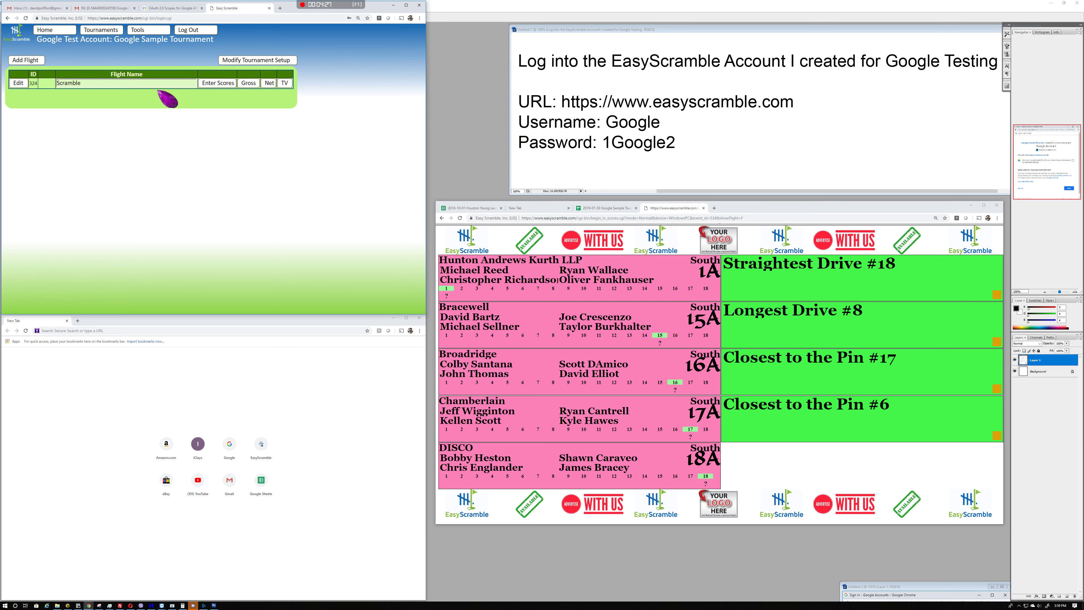
# Move the Registration Desk into its own window, list all teams and players, then close it
pyautogui.click(146, 33)
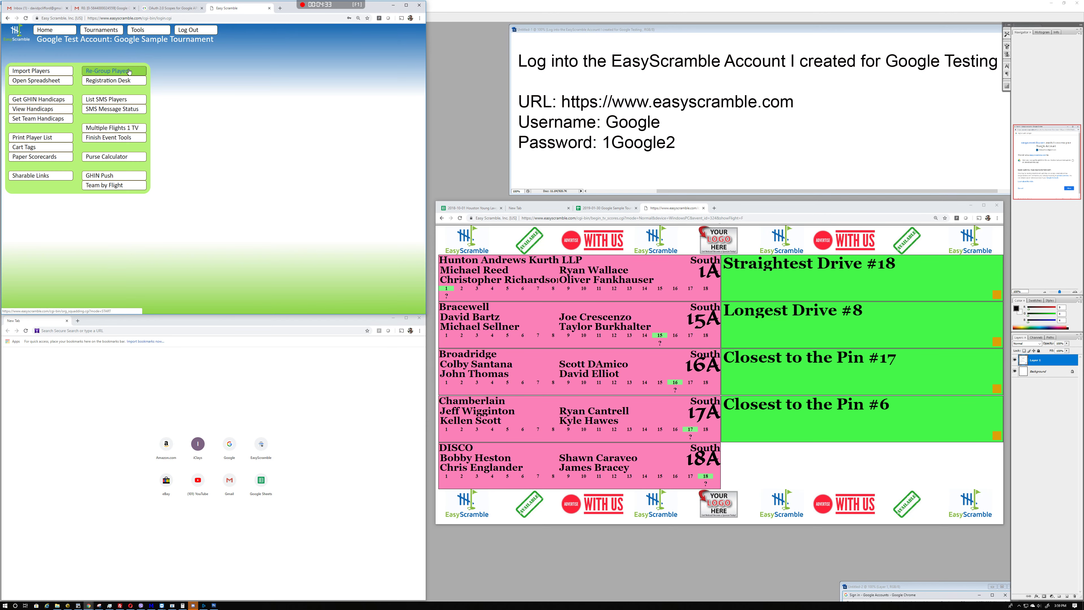
pyautogui.click(120, 85)
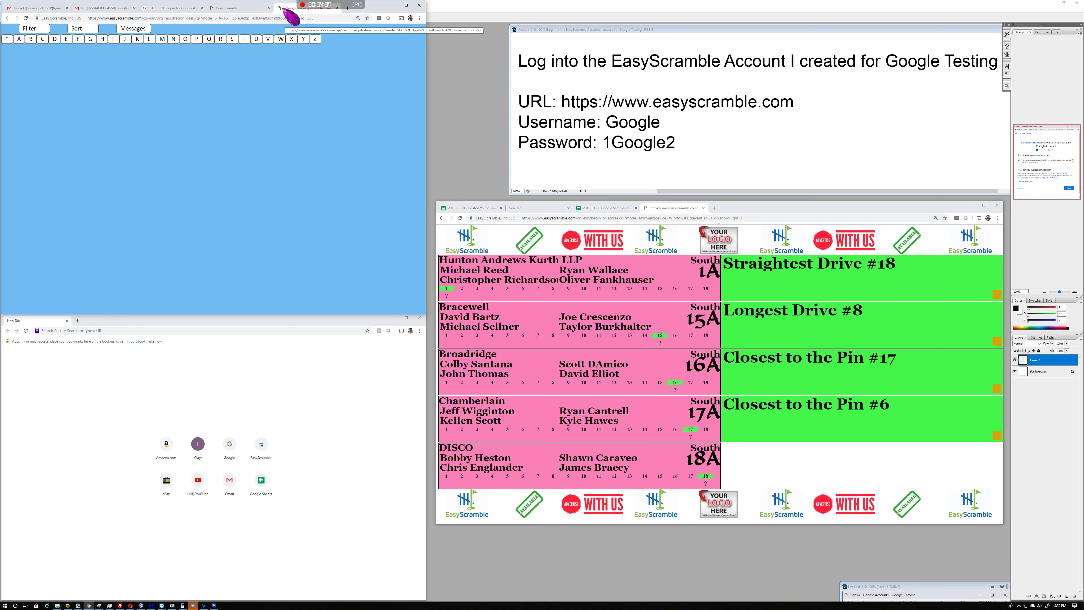
pyautogui.moveTo(286, 15); pyautogui.dragTo(80, 323)
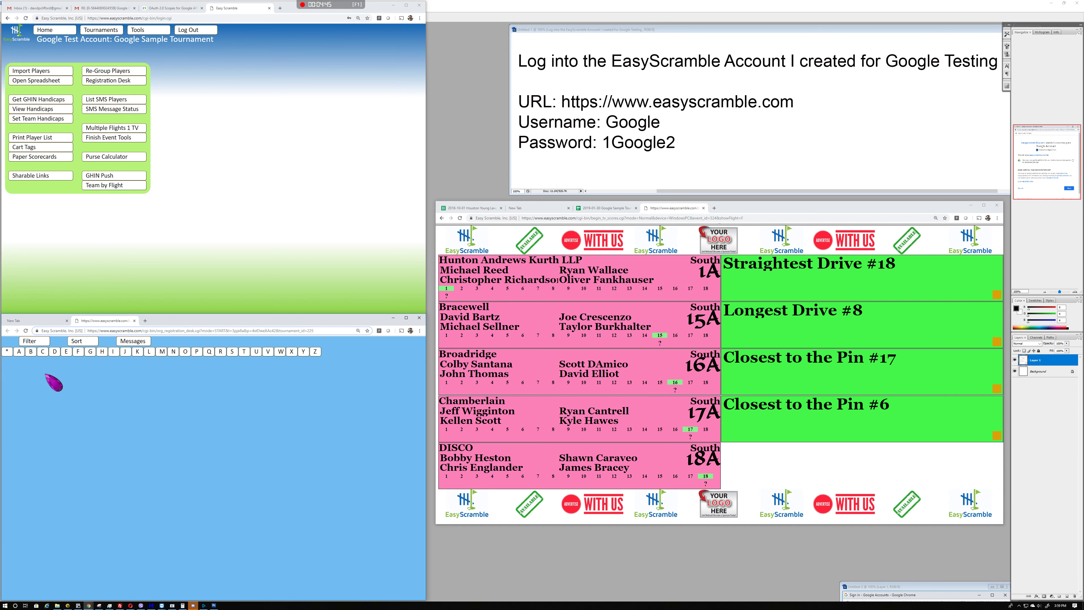
pyautogui.click(7, 352)
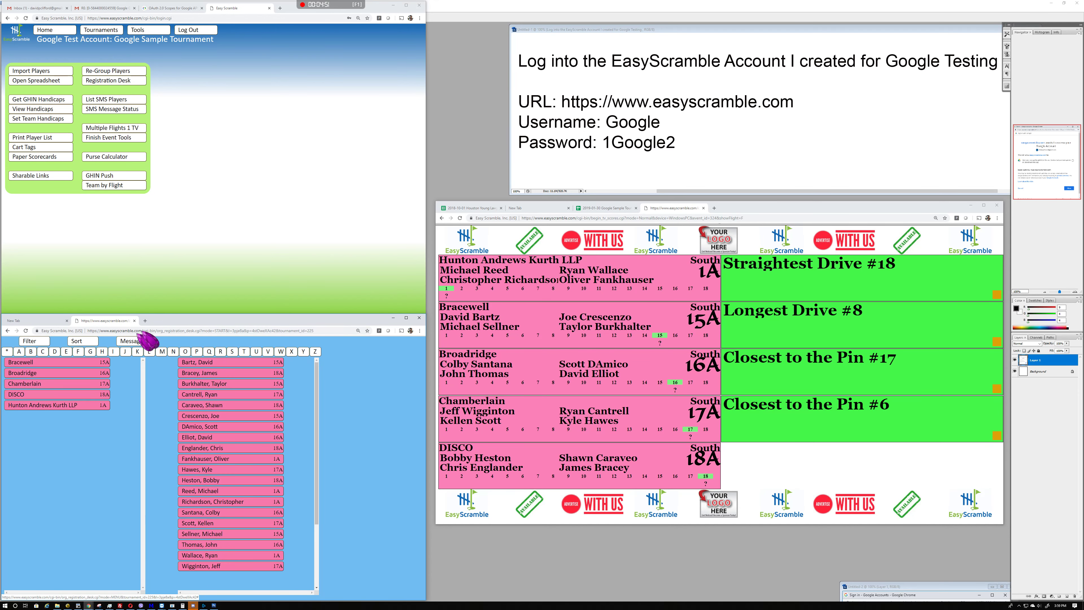
pyautogui.click(134, 321)
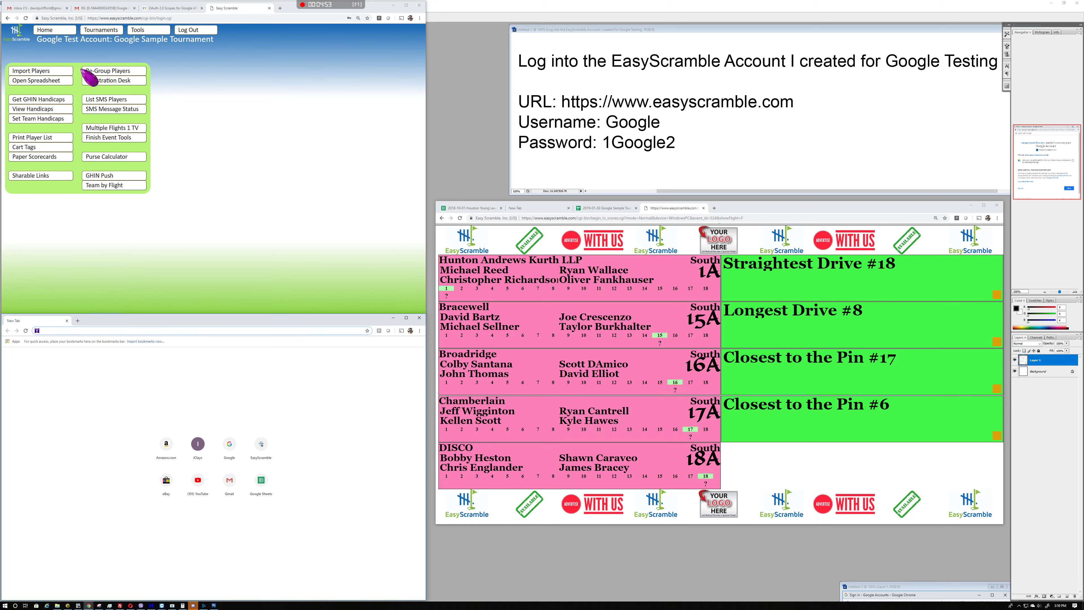
# Check the 20-player, 5-team import, then detach a new Registration Desk tab into its own window
pyautogui.click(52, 74)
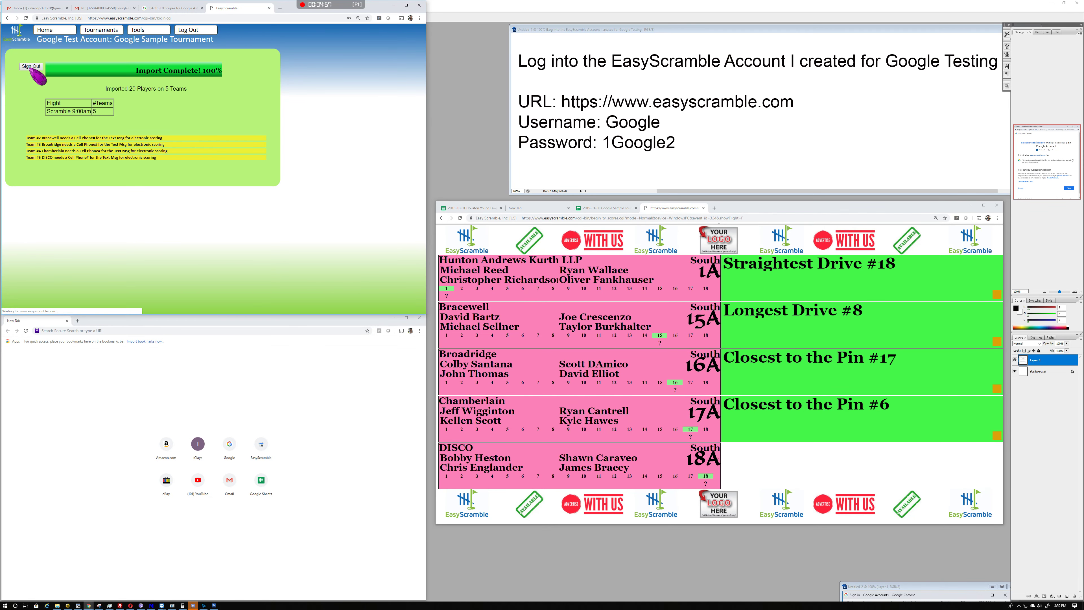
pyautogui.click(144, 31)
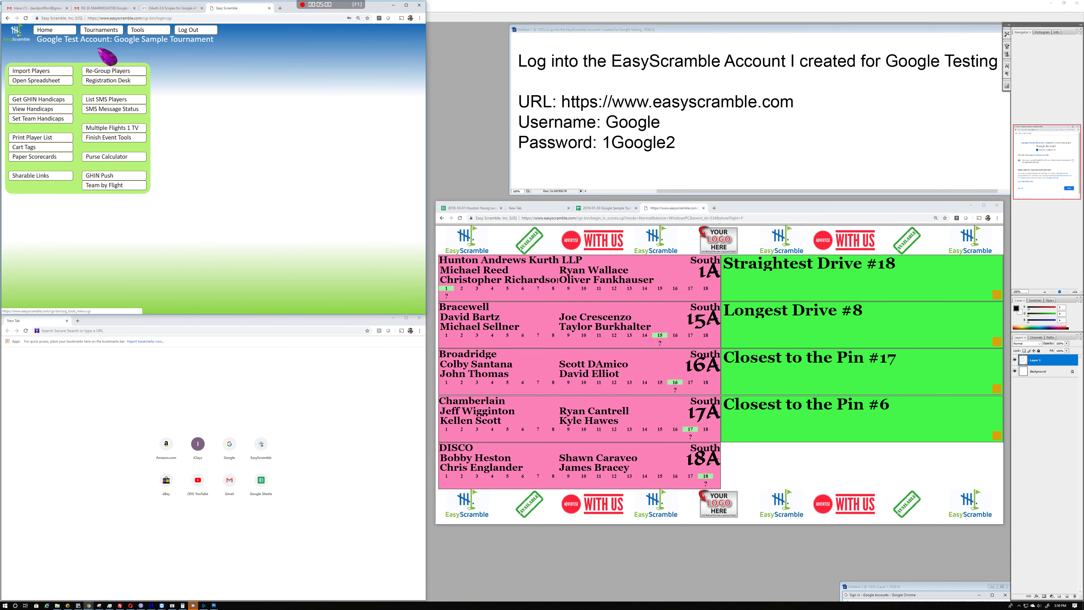
pyautogui.click(111, 81)
pyautogui.moveTo(277, 7); pyautogui.dragTo(115, 321)
# Place the Registration Desk window at lower left and restore the Google consent screenshot
pyautogui.click(130, 321)
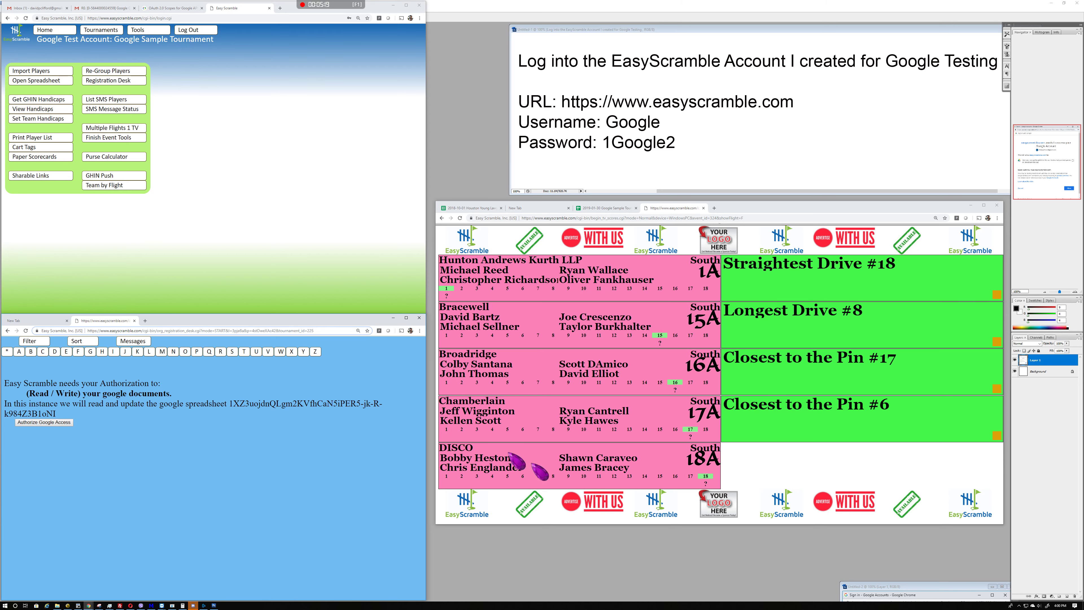
pyautogui.doubleClick(902, 588)
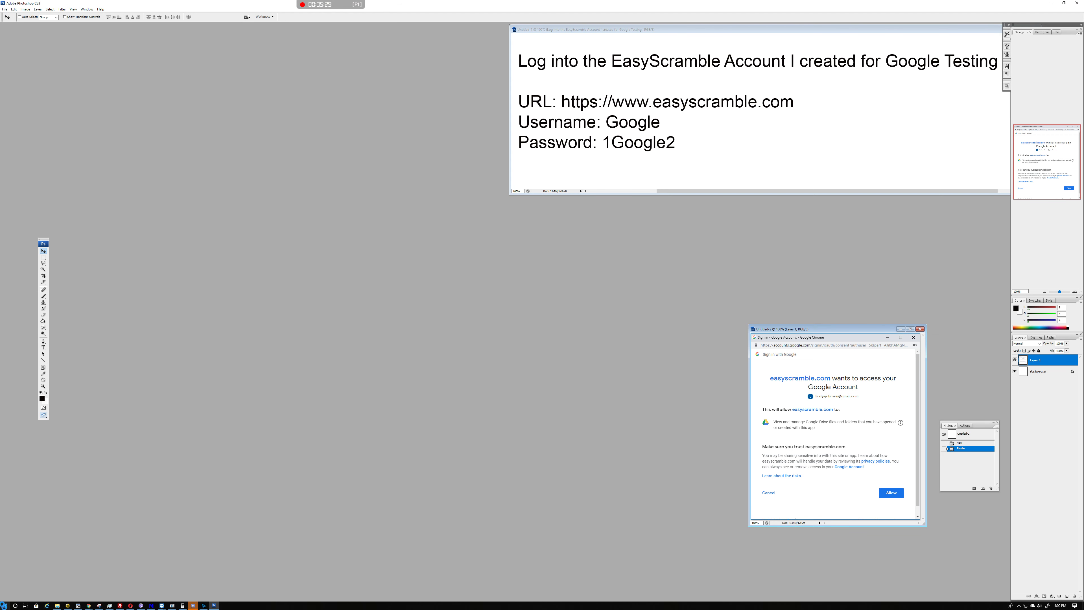
# Bring the Registration Desk, tournament menu and leaderboard windows back in front
pyautogui.click(87, 607)
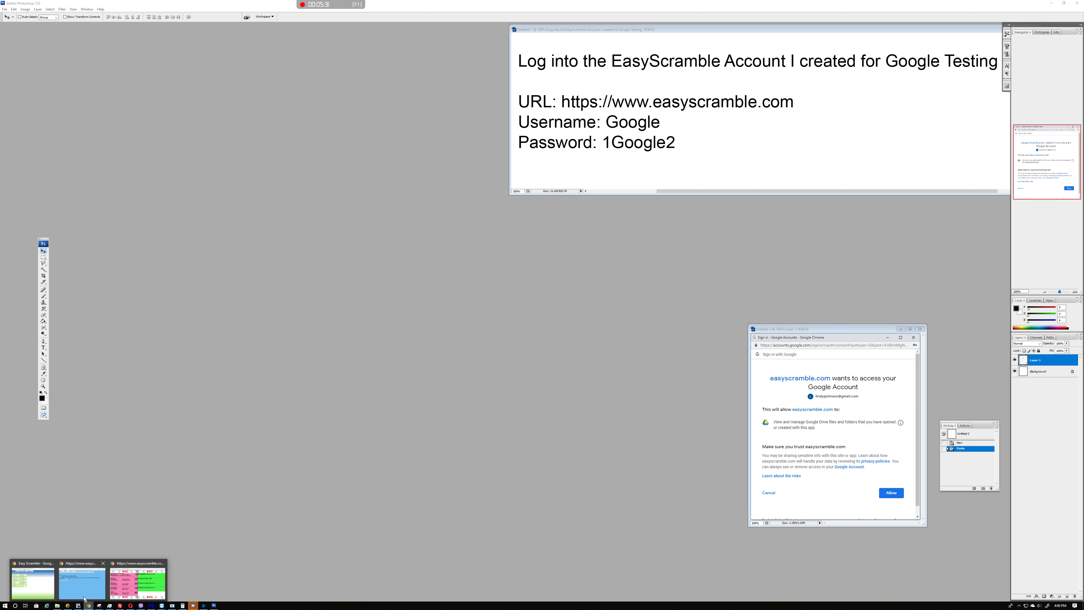
pyautogui.click(82, 584)
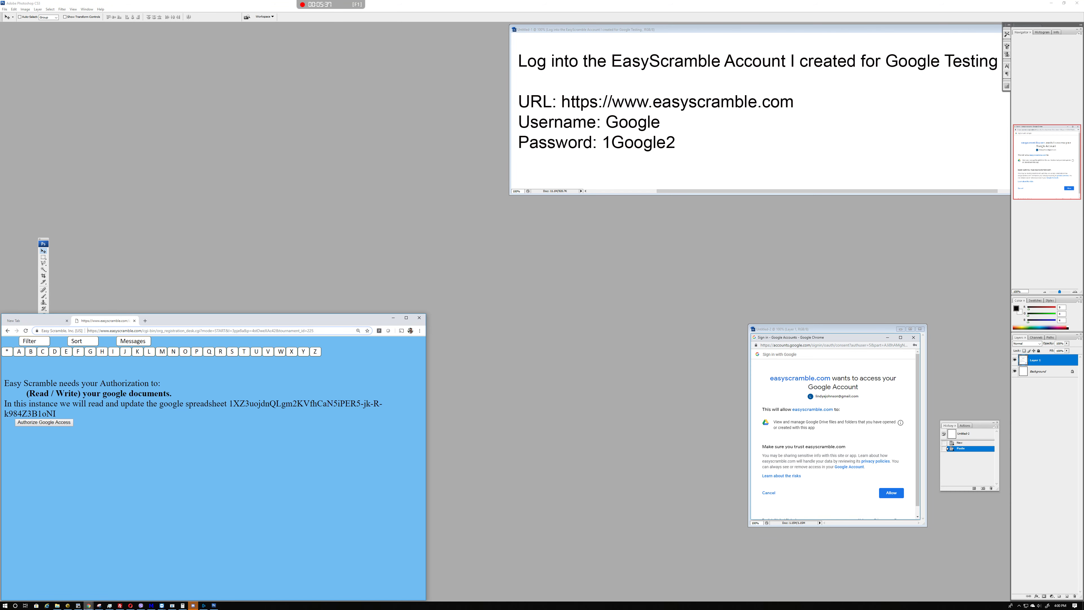
pyautogui.moveTo(89, 606)
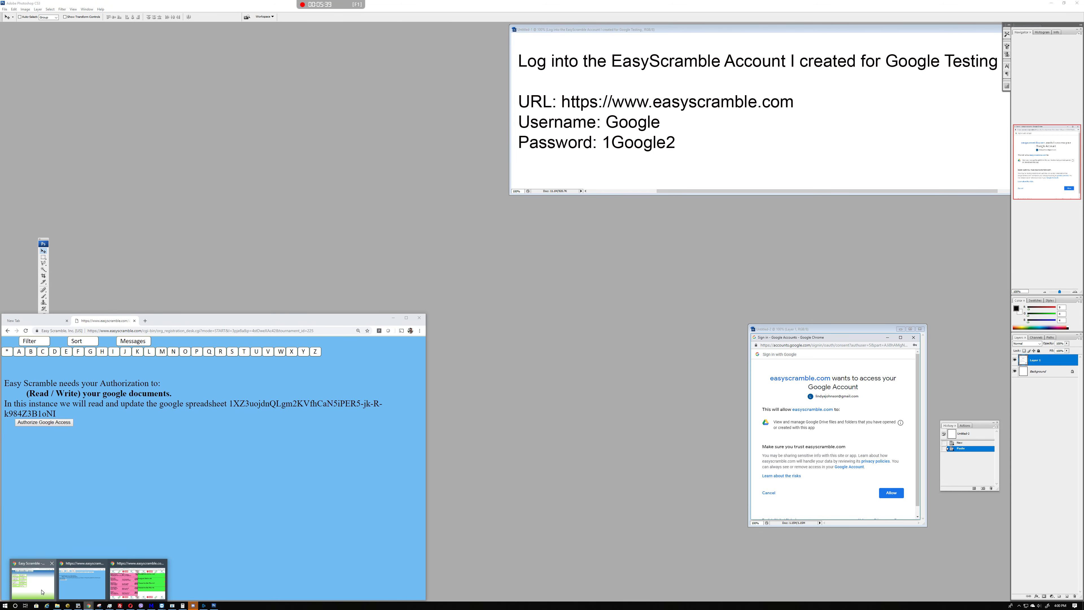
pyautogui.click(33, 581)
pyautogui.moveTo(86, 606)
pyautogui.click(89, 581)
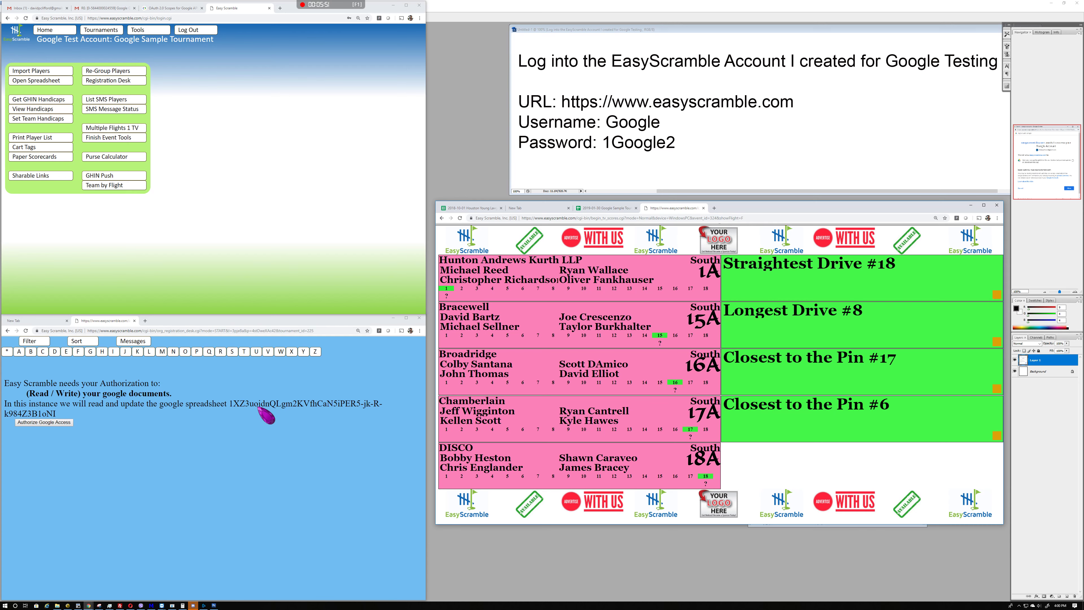
# Authorize EasyScramble's Google access and list all five teams and their players in the Registration Desk
pyautogui.click(611, 208)
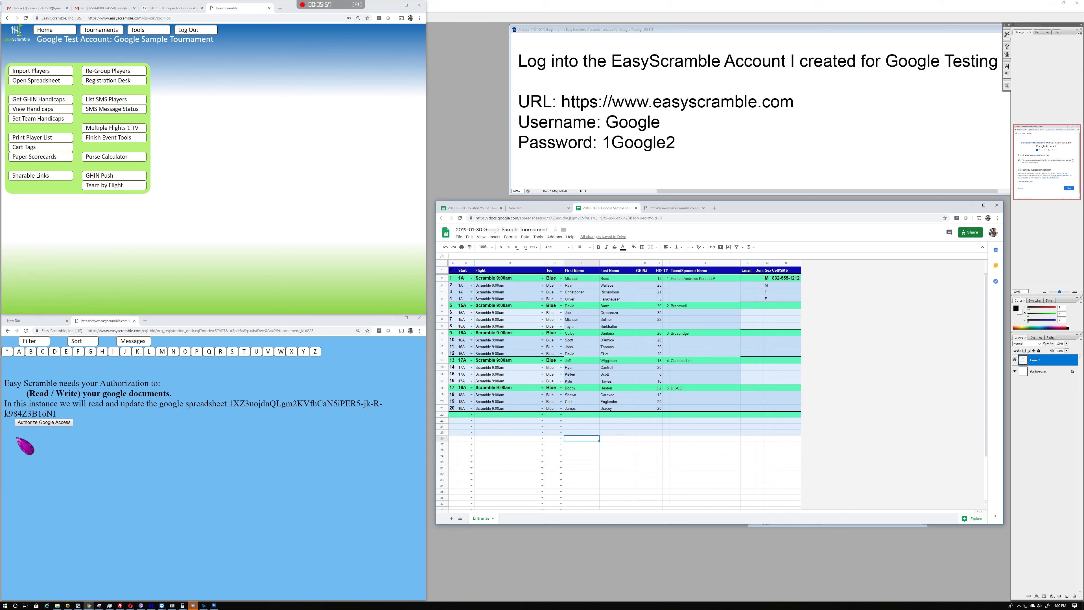
pyautogui.click(51, 424)
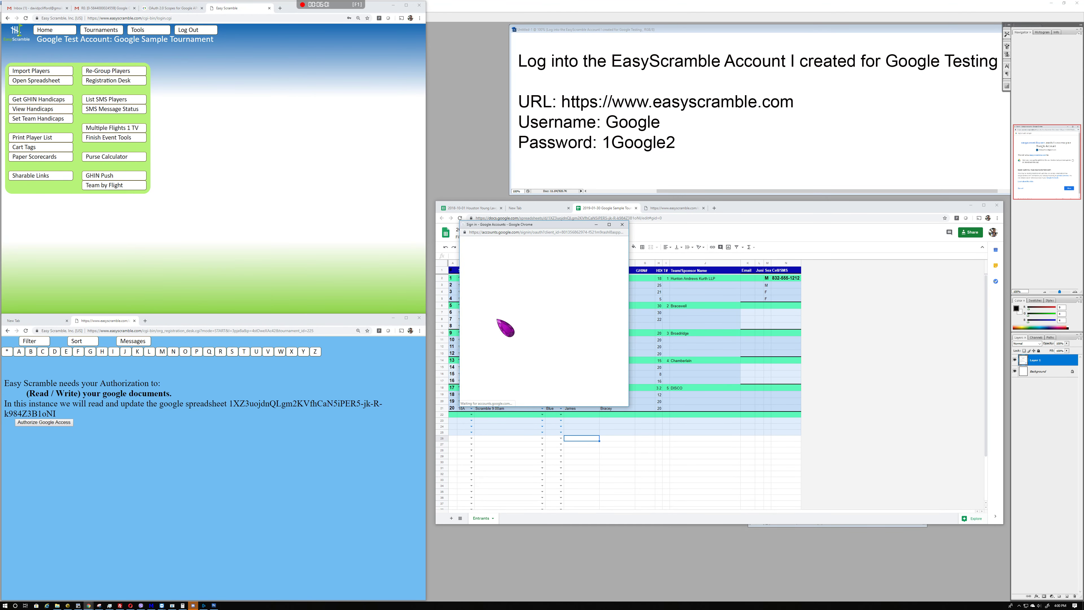
pyautogui.click(507, 310)
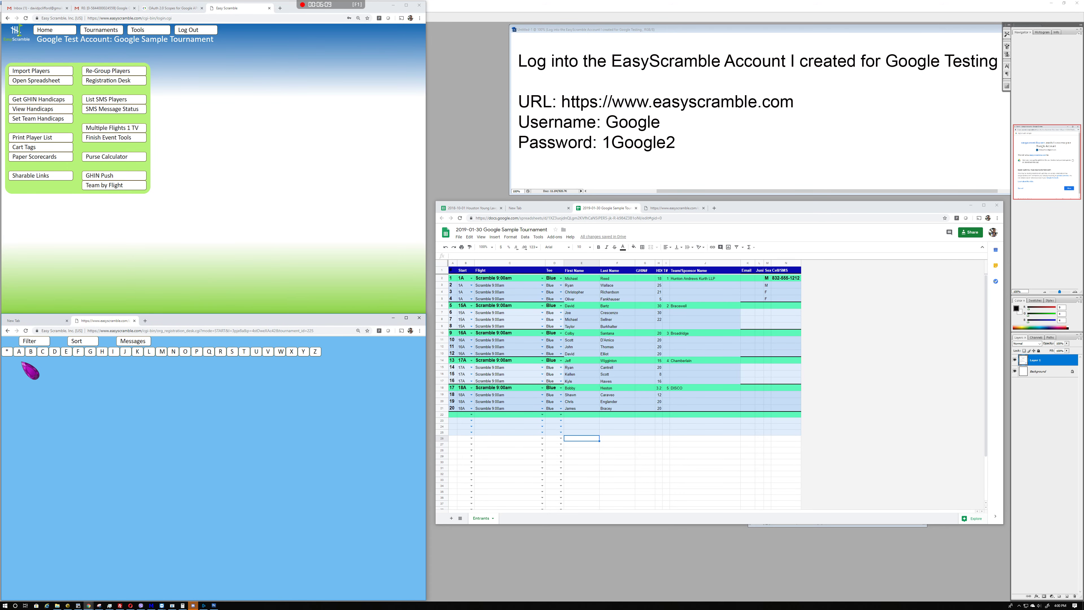
pyautogui.click(7, 353)
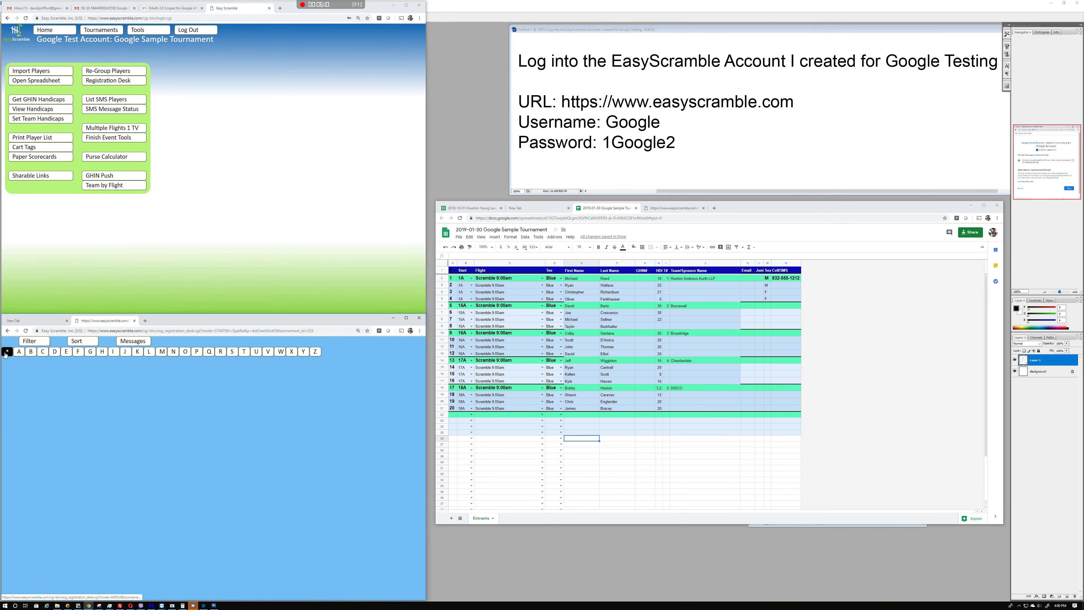
# Open the Chamberlain team and replace player 3's first and last names with the new player's name
pyautogui.click(681, 208)
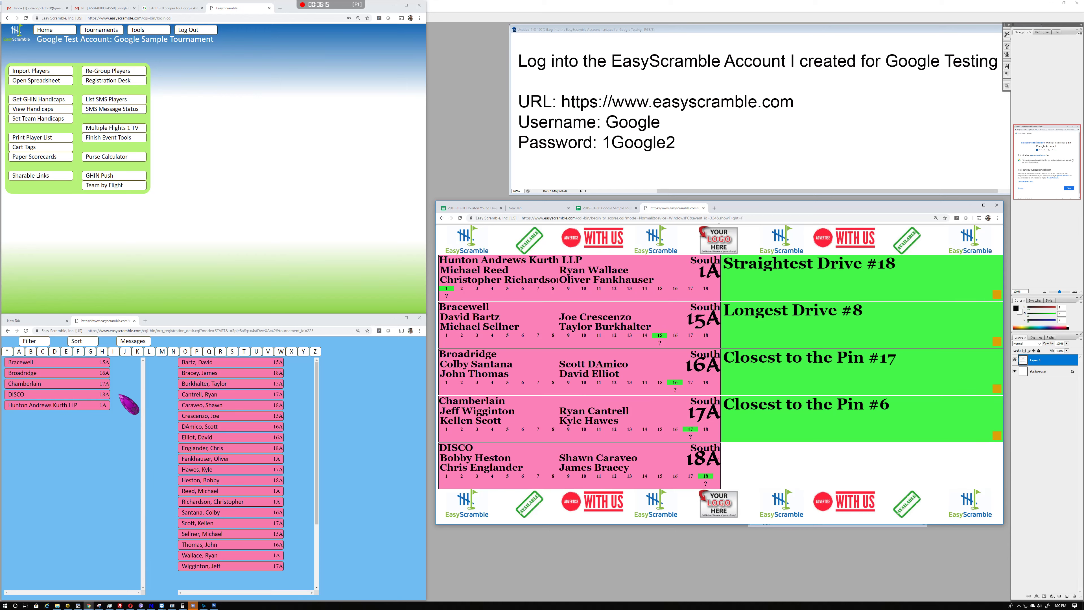
pyautogui.click(43, 352)
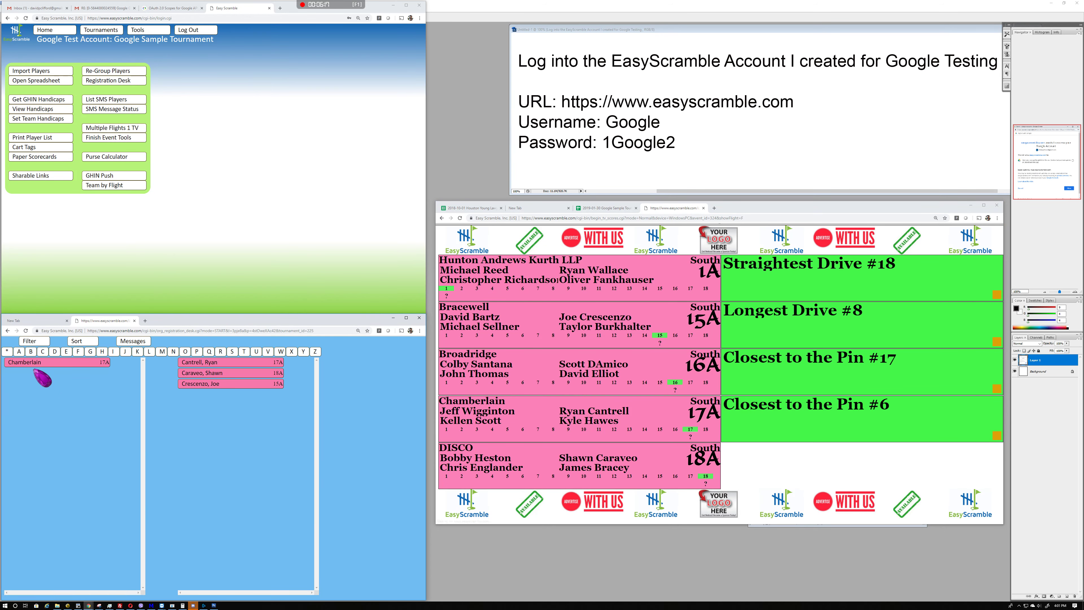
pyautogui.click(41, 363)
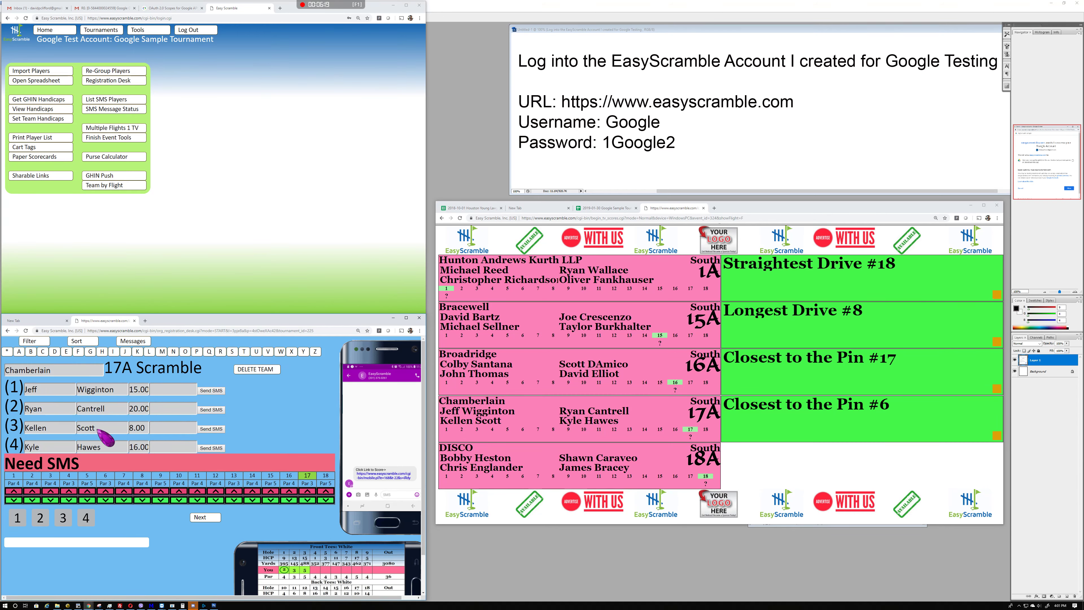
pyautogui.doubleClick(99, 428)
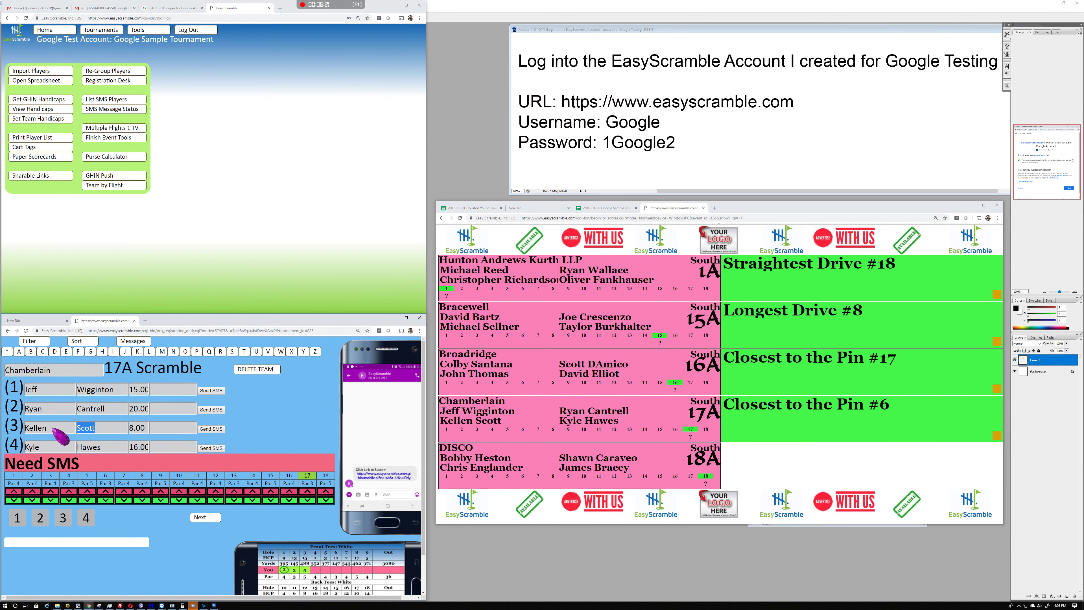
pyautogui.press('Delete')
pyautogui.moveTo(52, 428); pyautogui.dragTo(2, 427)
pyautogui.press('Delete')
pyautogui.press('Tab')
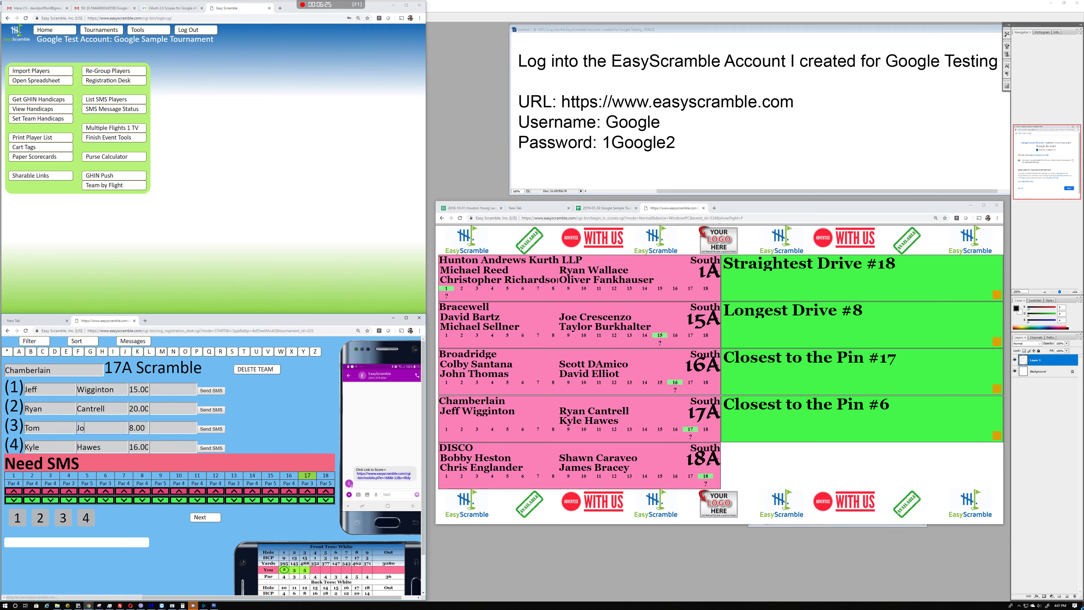
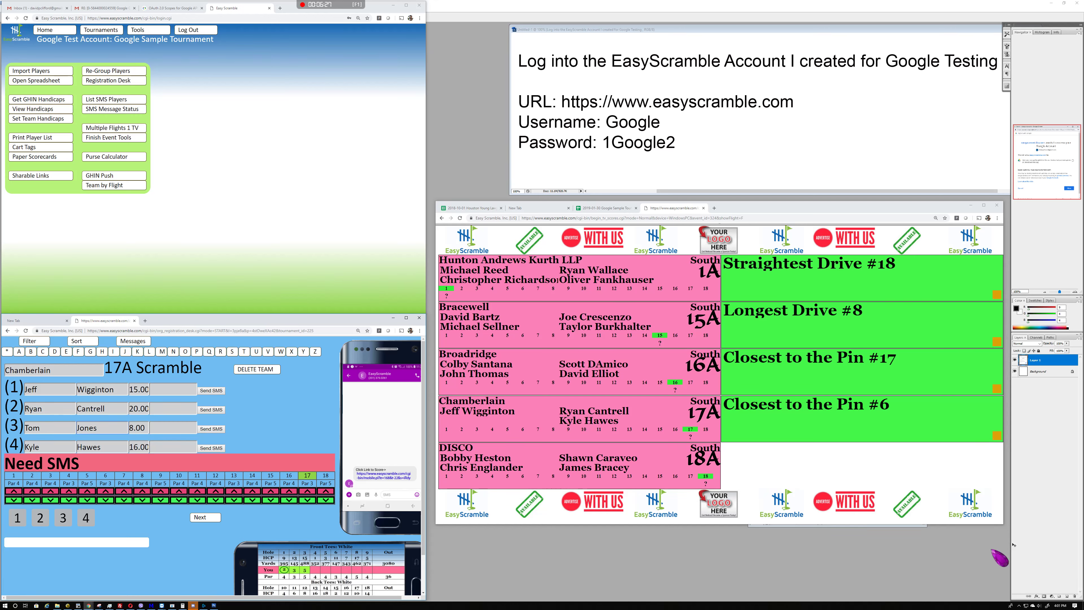
pyautogui.click(278, 407)
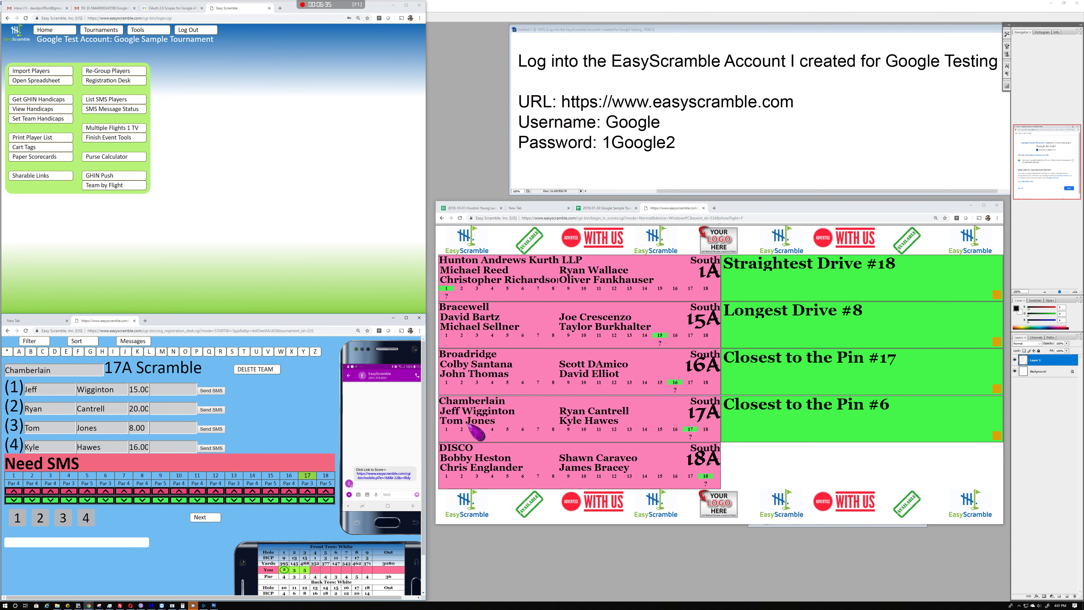
# Bring up the tournament spreadsheet and widen the registration desk window beside it
pyautogui.click(613, 208)
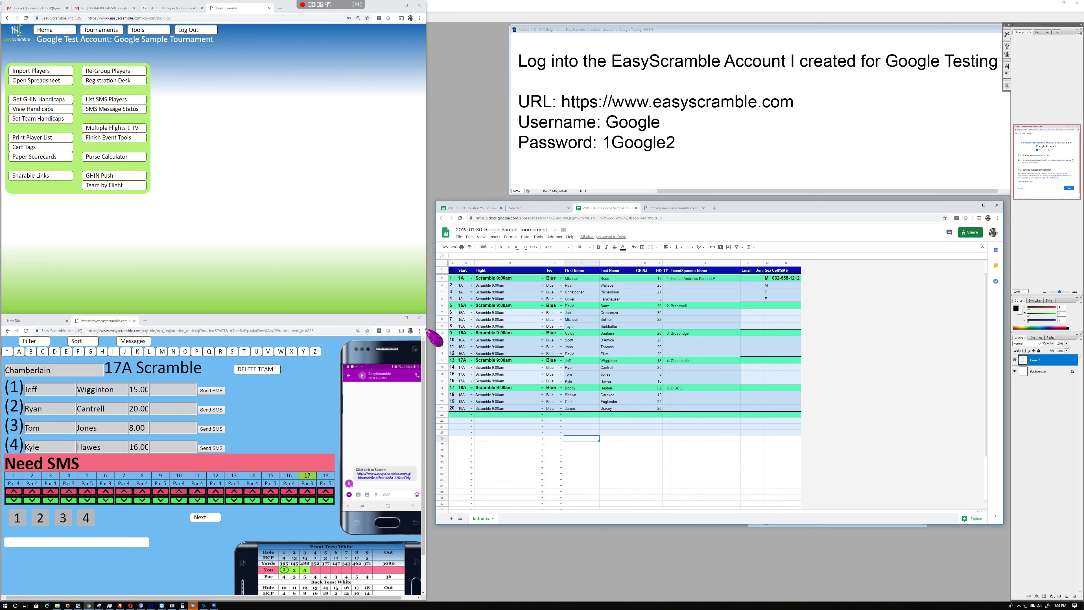
pyautogui.moveTo(427, 331)
pyautogui.mouseDown()
pyautogui.moveTo(444, 332)
pyautogui.moveTo(432, 333)
pyautogui.mouseUp()
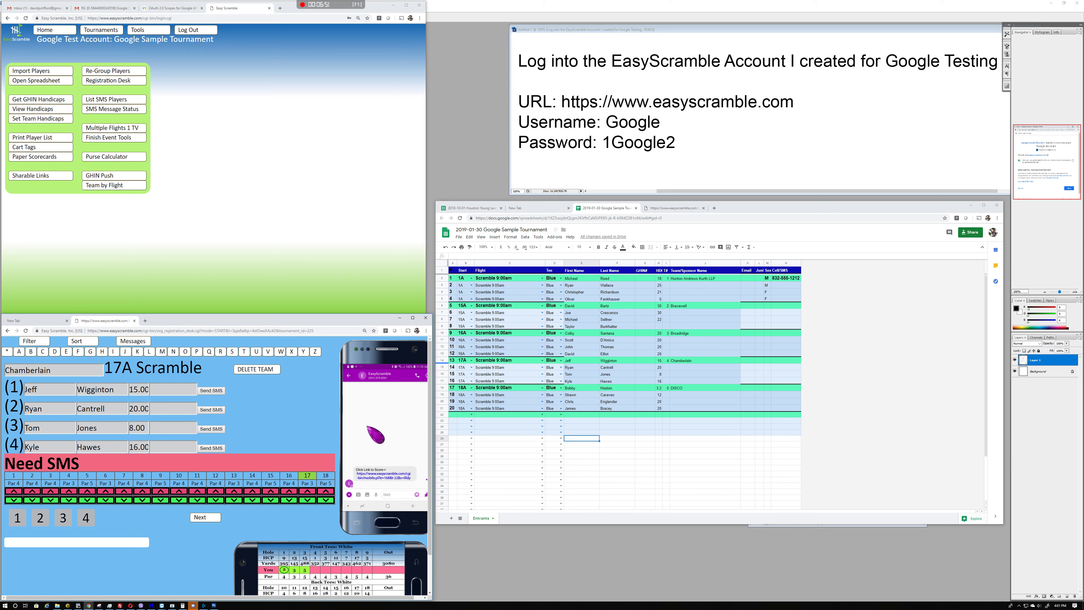
# Score Chamberlain's hole 17 as par on the phone scoring page, then return to the TV leaderboard
pyautogui.scroll(-1, 375, 433)
pyautogui.scroll(1, 367, 391)
pyautogui.click(392, 478)
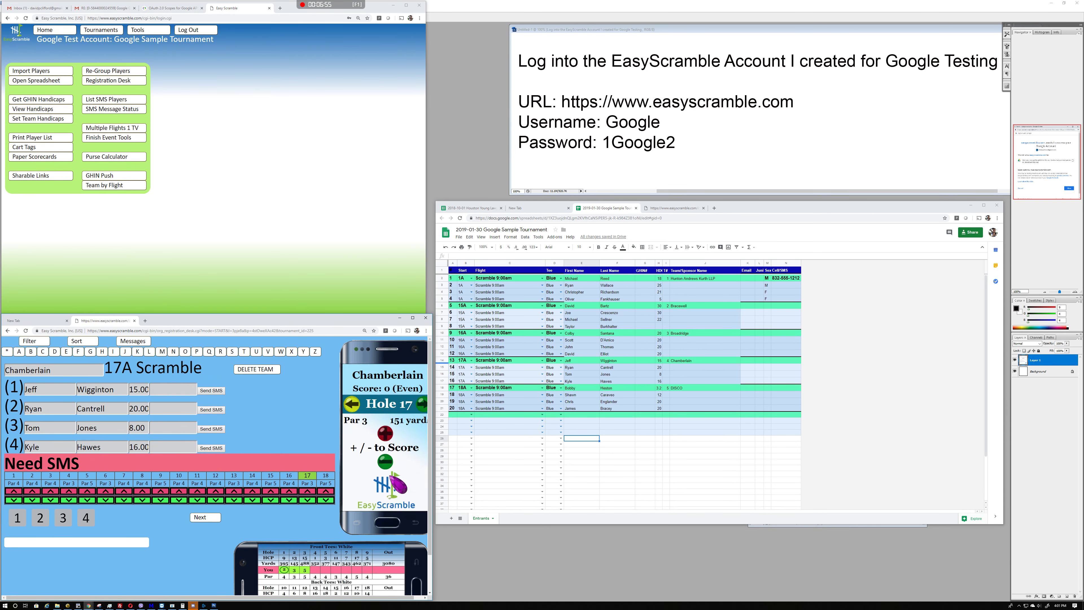
pyautogui.click(385, 434)
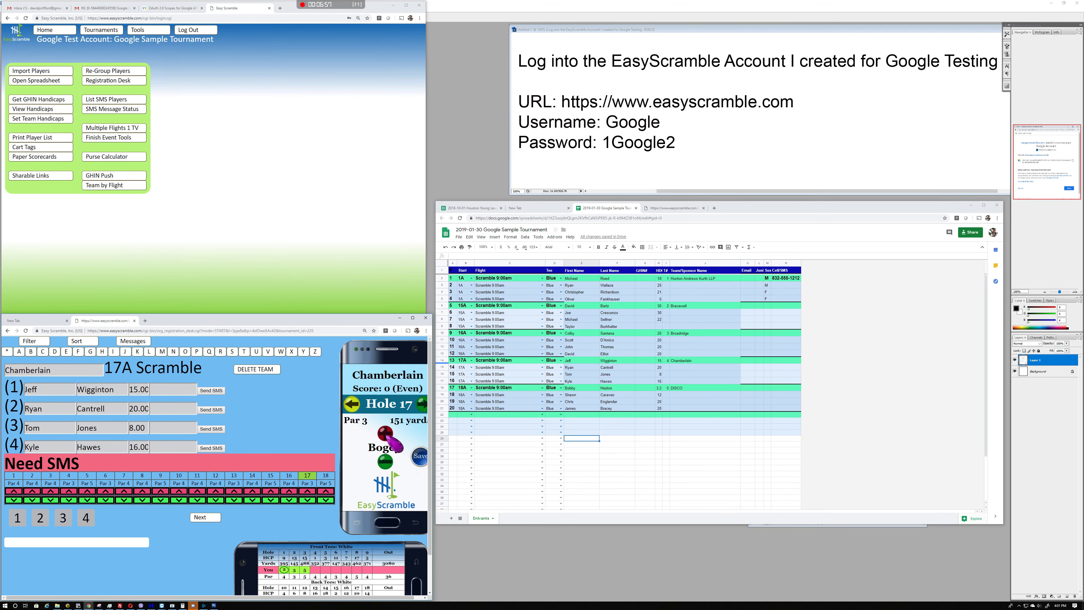
pyautogui.click(386, 462)
pyautogui.click(678, 208)
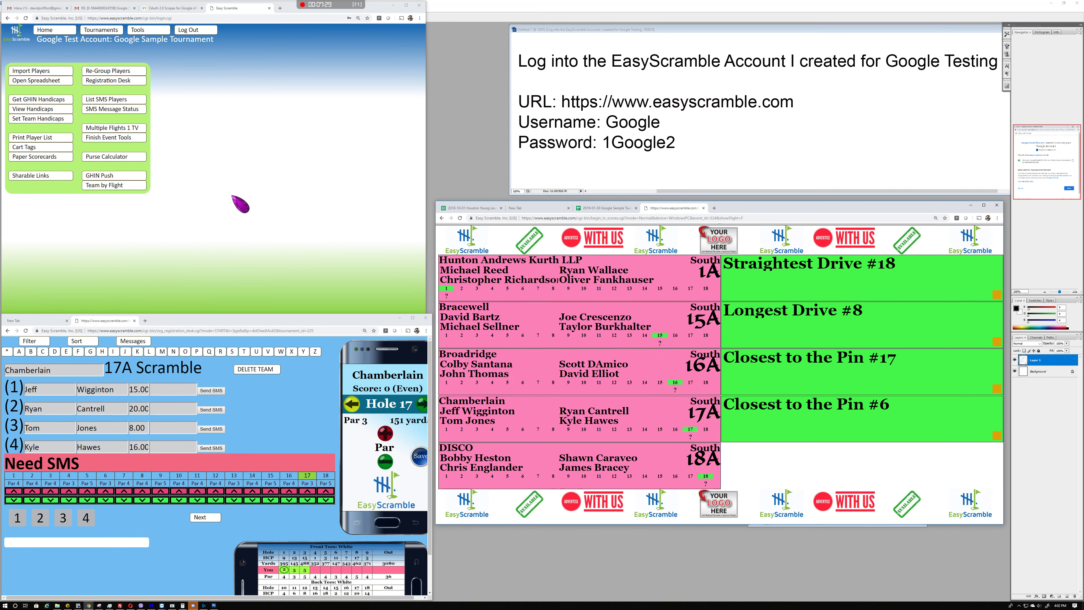
# Return to the 2019-01-30 Google Sample Tournament spreadsheet to check the renamed player's row
pyautogui.click(608, 209)
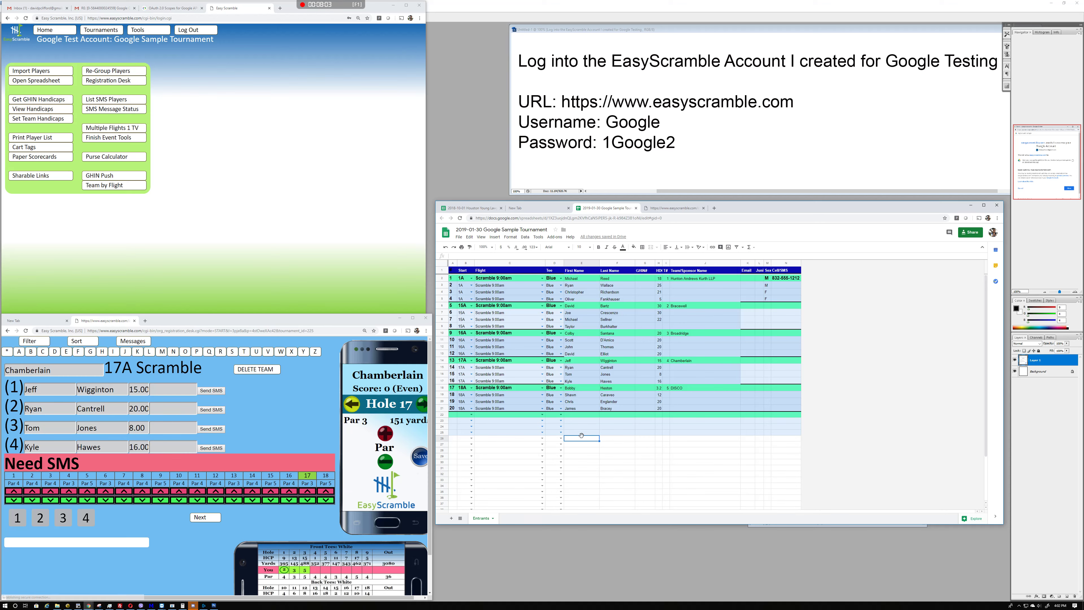
pyautogui.moveTo(335, 8)
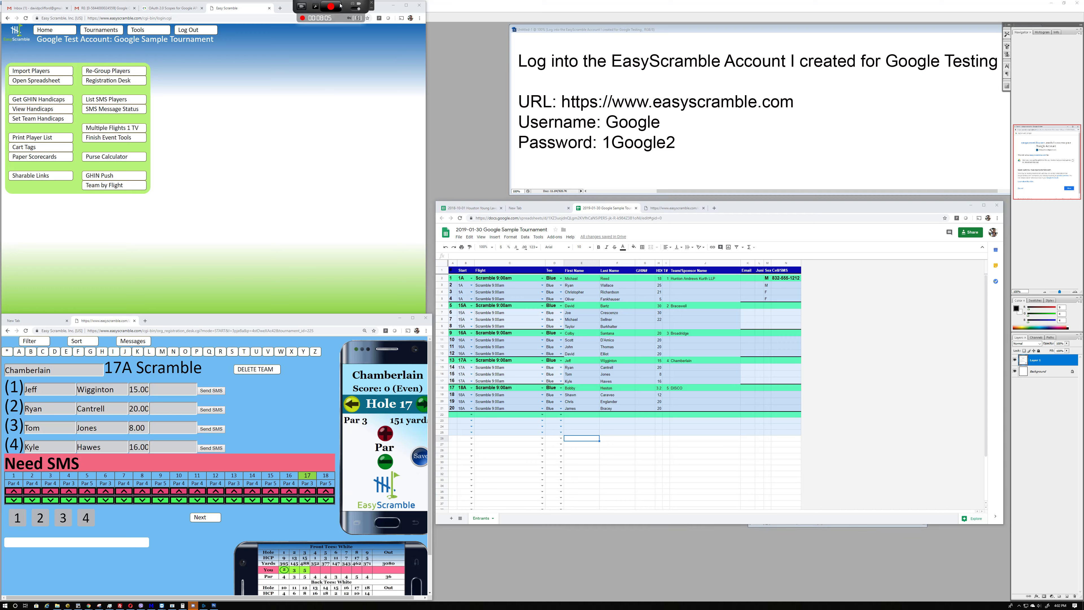